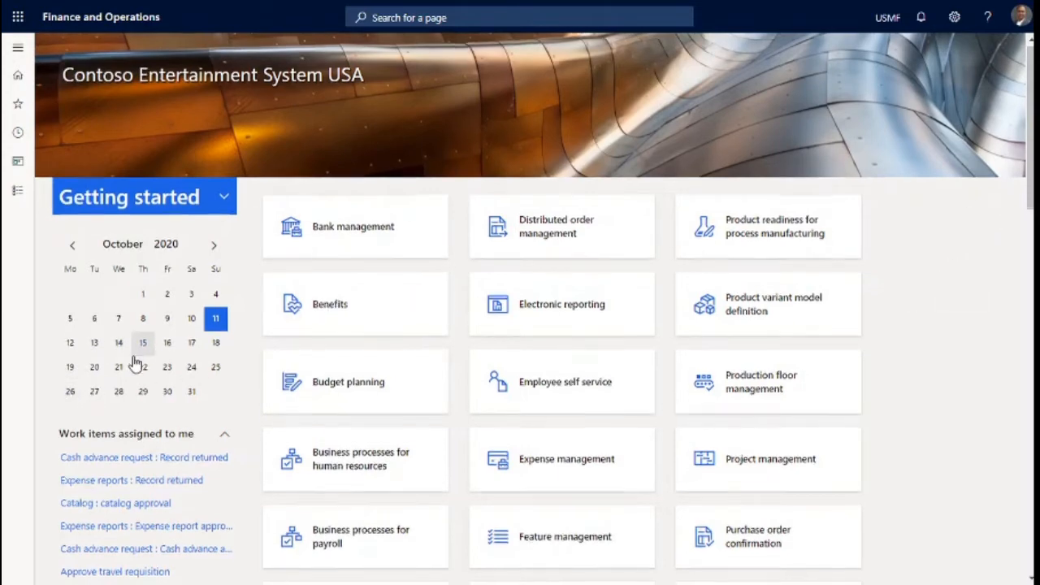
Dismiss the chat notification and look over the workspace tiles on the home dashboard
scroll(135, 363, "down", 1)
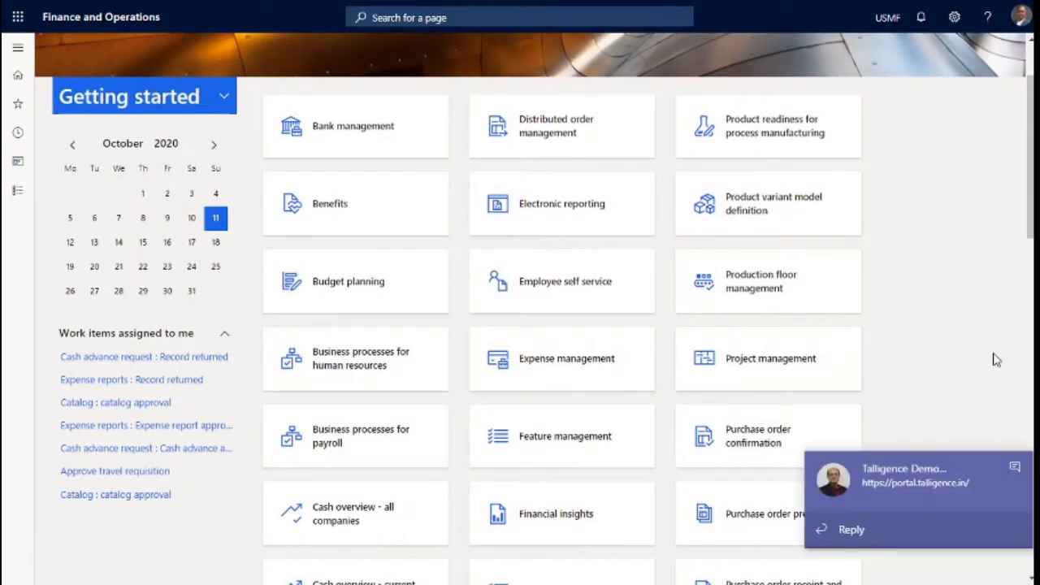
left_click(1015, 463)
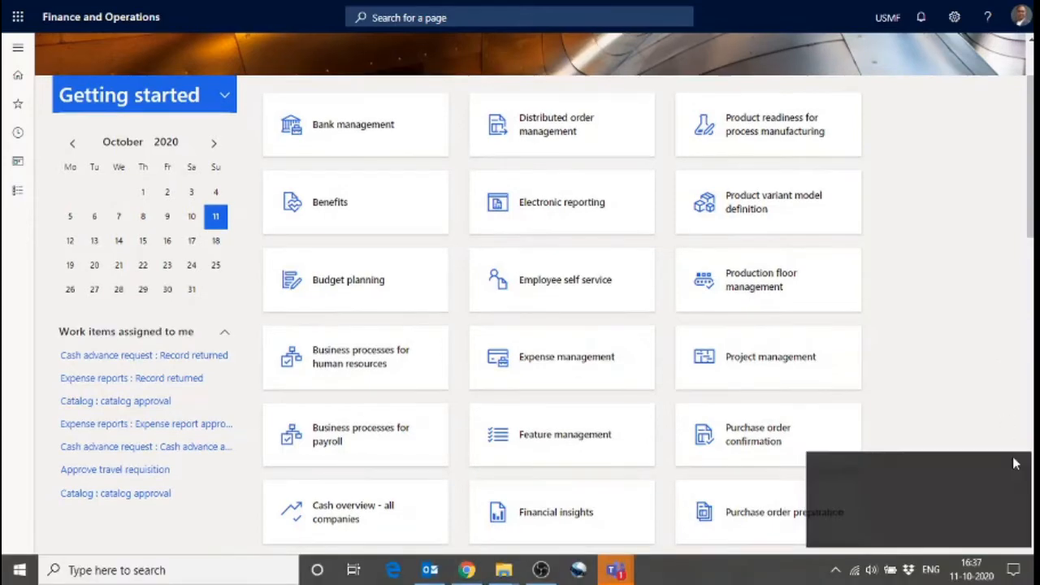
double_click(1006, 390)
left_click(1006, 390)
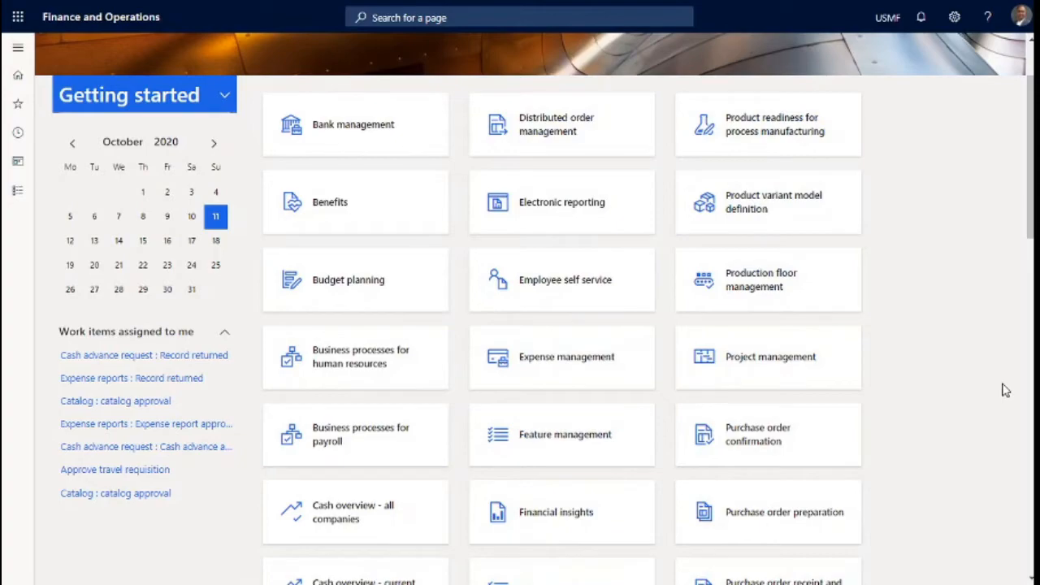
scroll(978, 343, "up", 1)
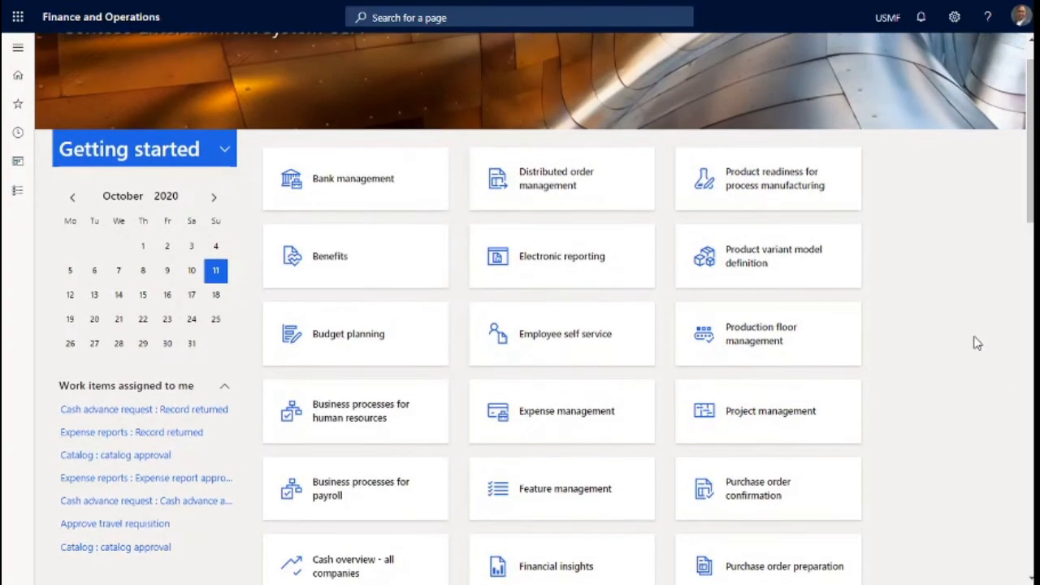
scroll(977, 344, "down", 3)
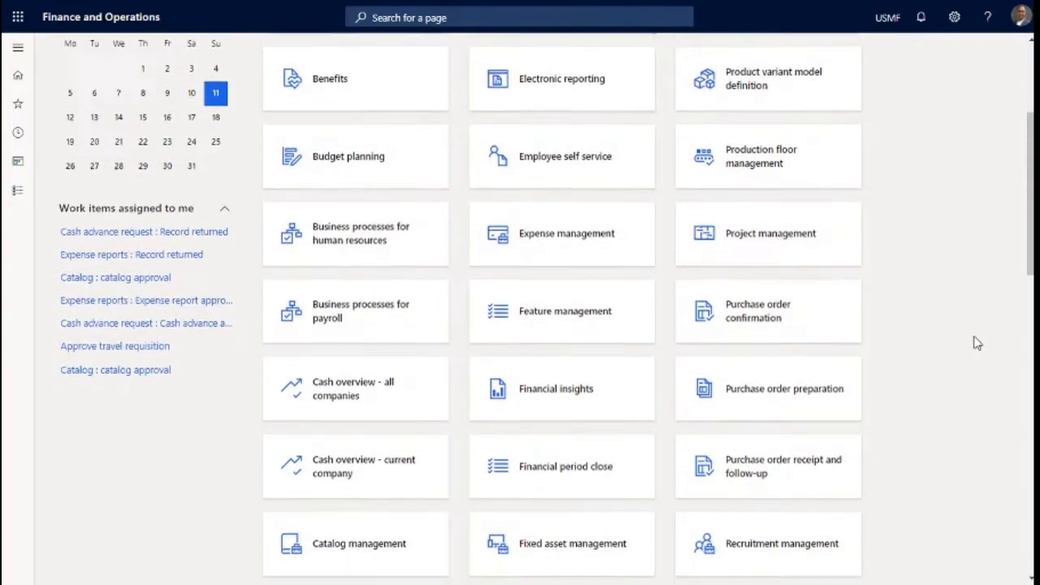
scroll(978, 344, "down", 3)
scroll(978, 344, "down", 9)
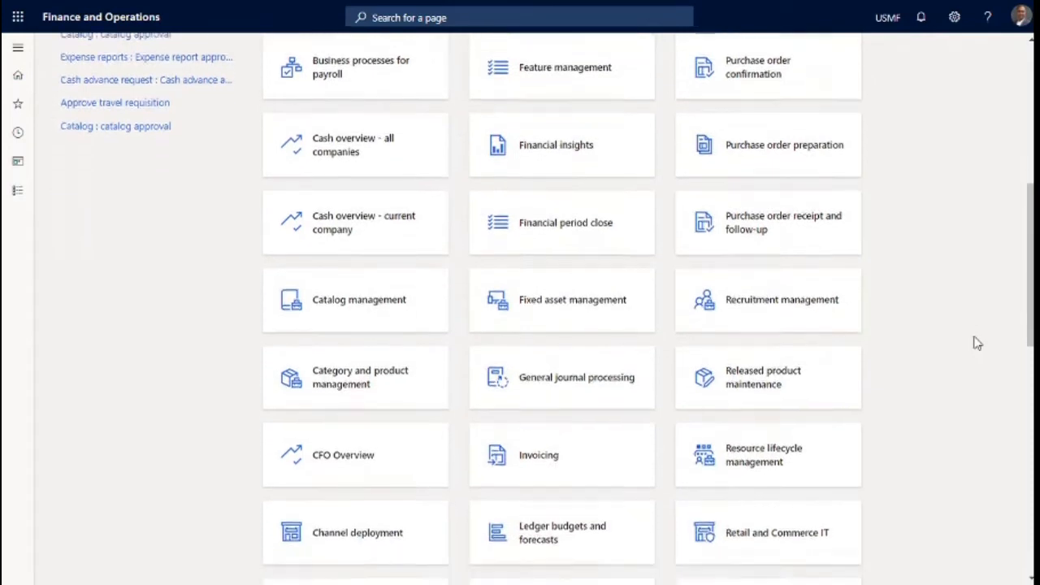
scroll(978, 343, "up", 12)
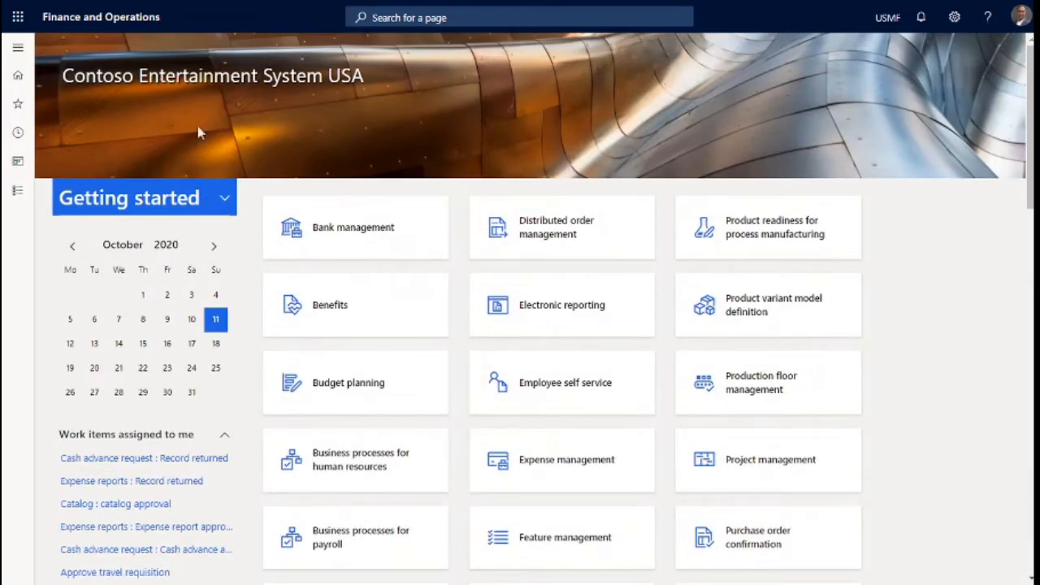
Expand the navigation pane and look through its list of workspaces, then collapse that list
left_click(13, 51)
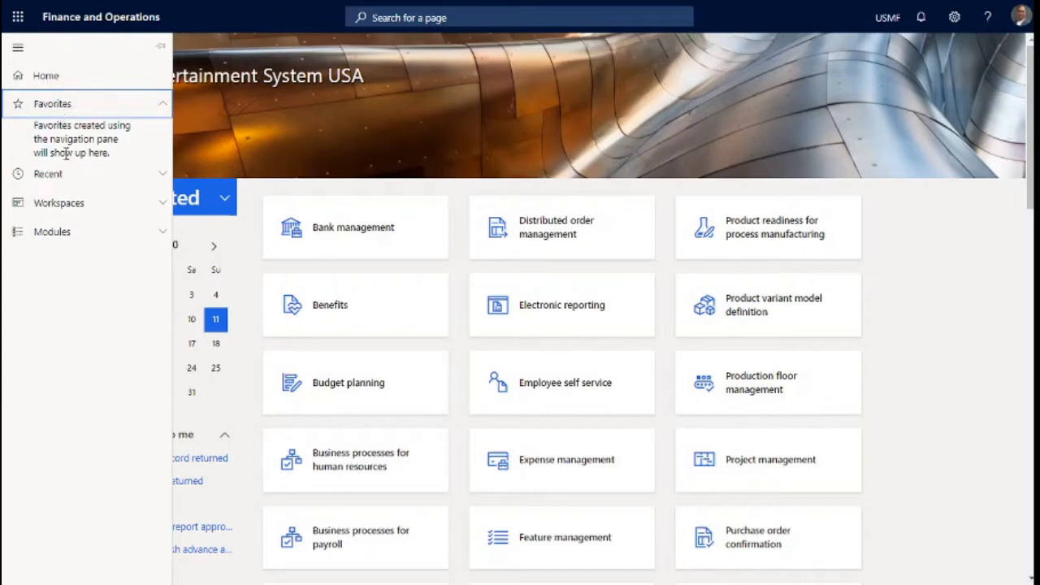
left_click(100, 212)
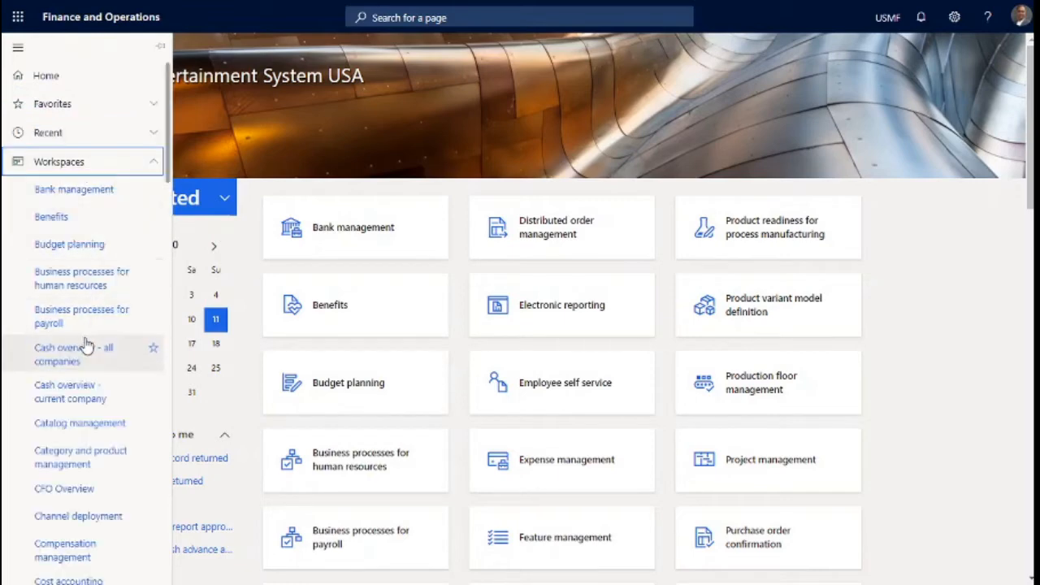
scroll(87, 345, "down", 6)
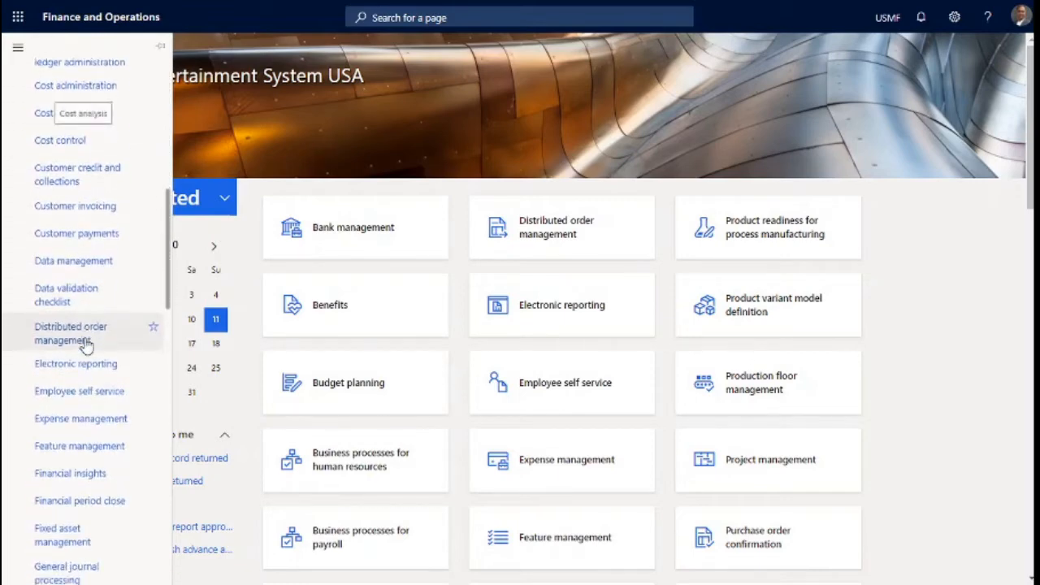
scroll(87, 345, "down", 4)
scroll(87, 346, "up", 10)
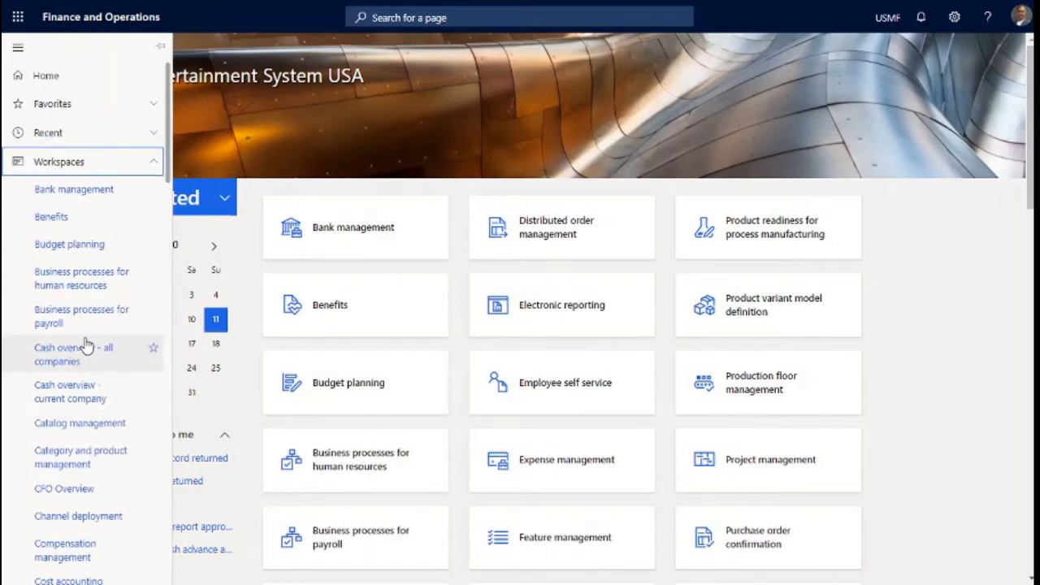
left_click(105, 165)
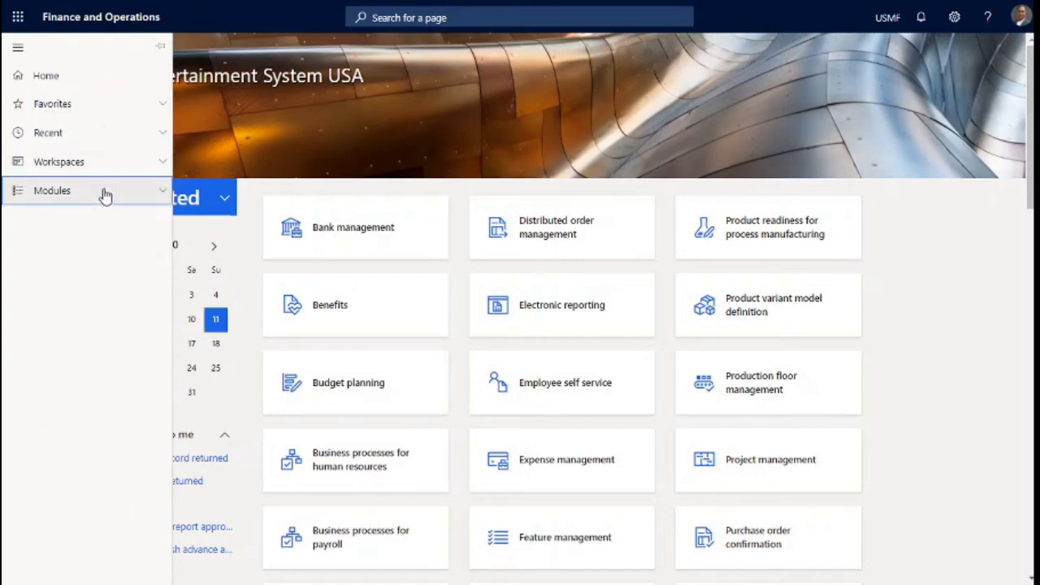
Look through the list of modules, then collapse it and close the navigation pane
left_click(104, 195)
scroll(89, 294, "down", 4)
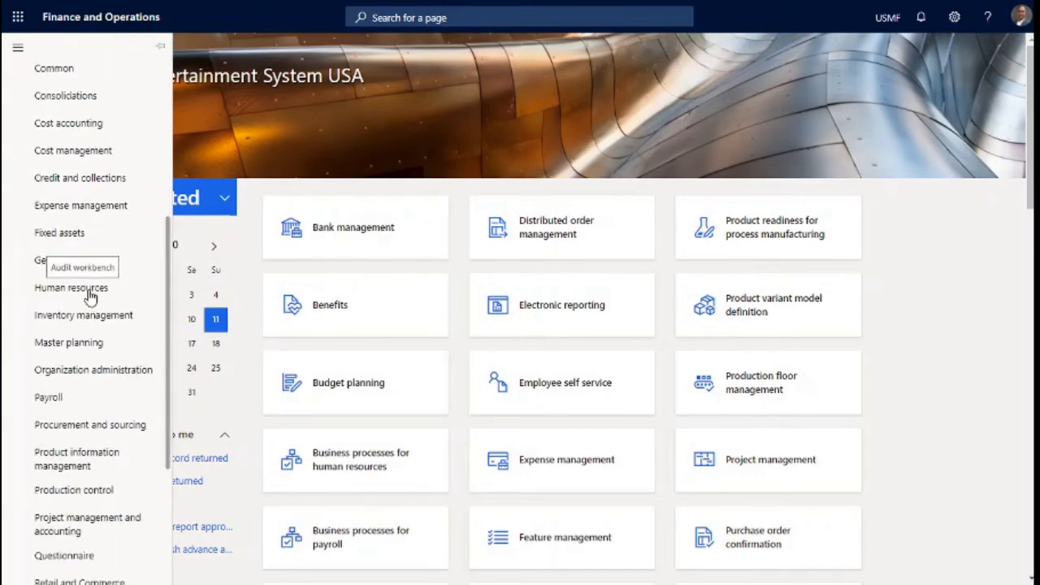
scroll(90, 297, "down", 3)
scroll(89, 297, "up", 7)
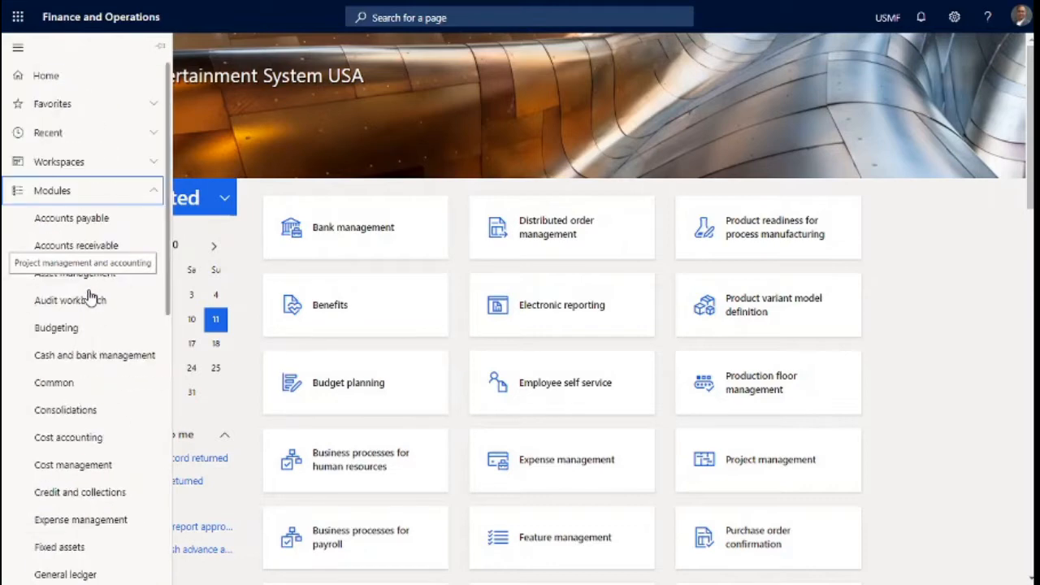
left_click(113, 189)
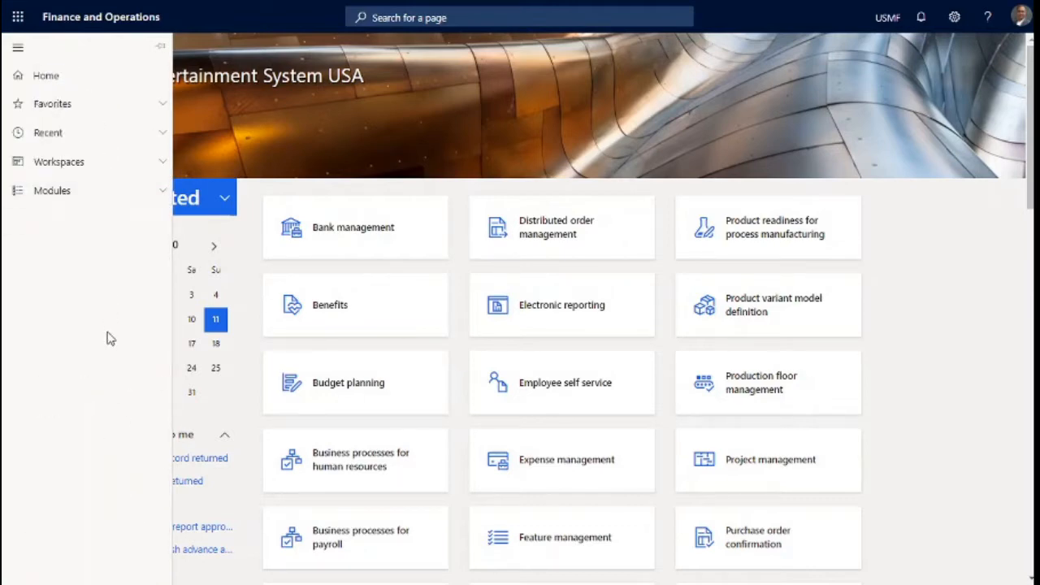
left_click(18, 47)
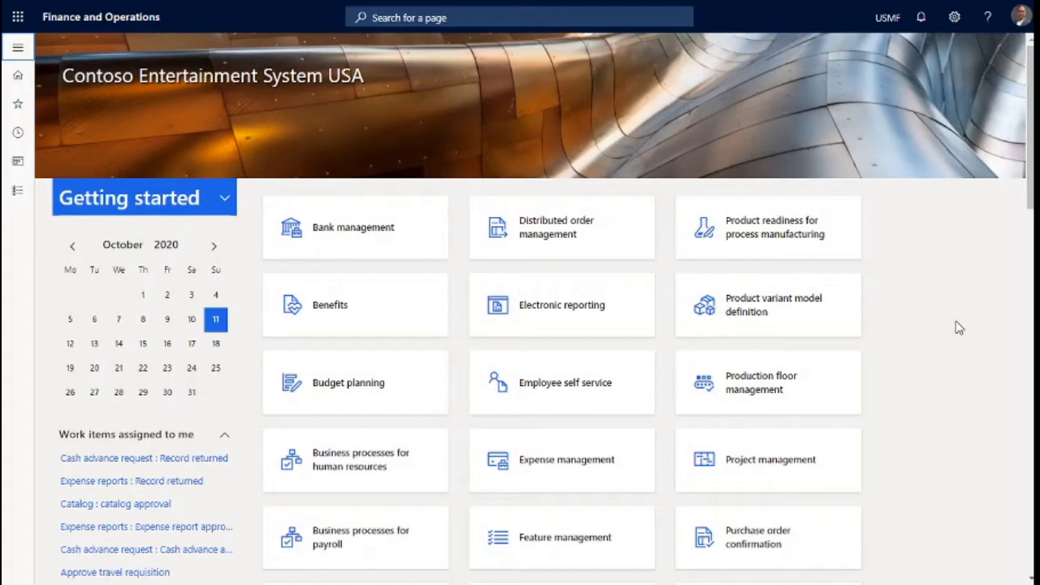
Leave full-screen view and review the complete list of modules from Accounts payable to Warehouse management
key("F11")
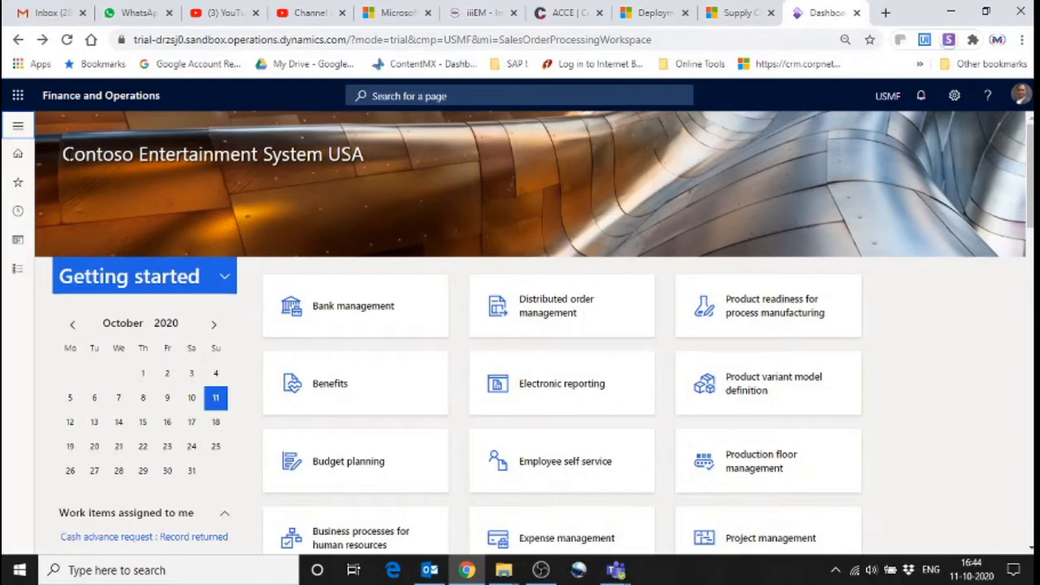
left_click(18, 128)
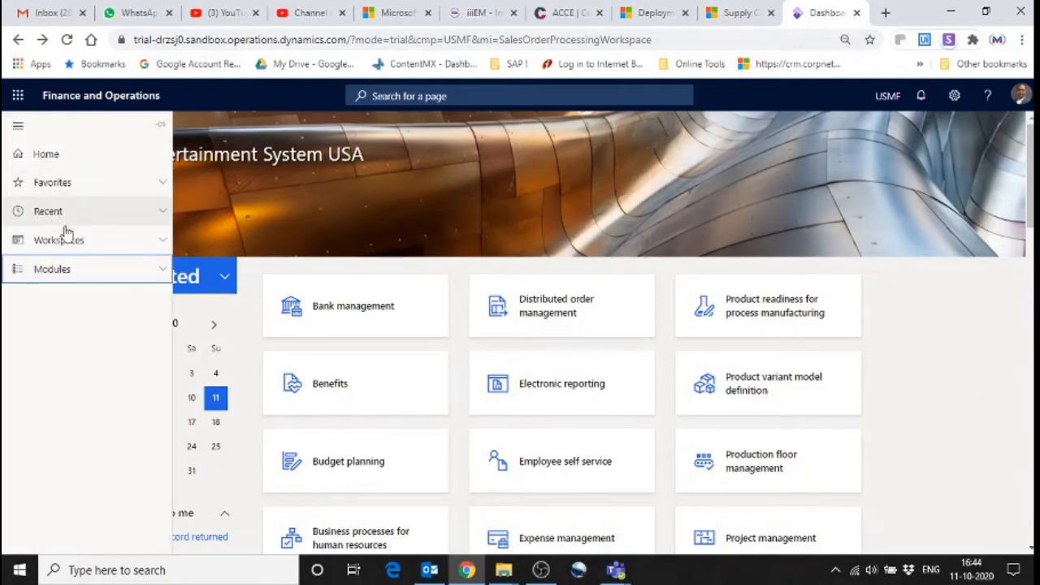
left_click(100, 272)
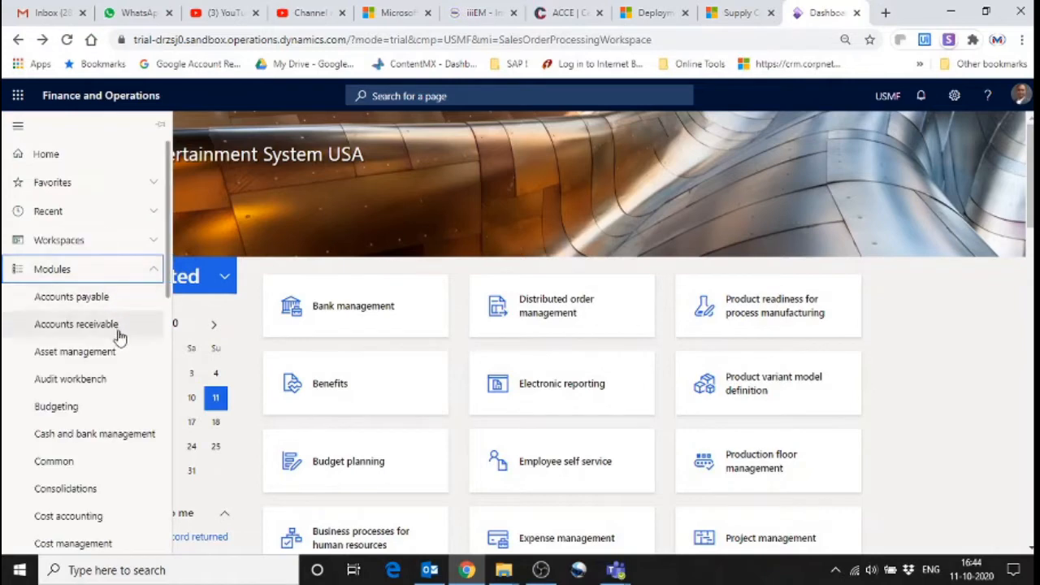
left_click_drag(169, 236, 171, 278)
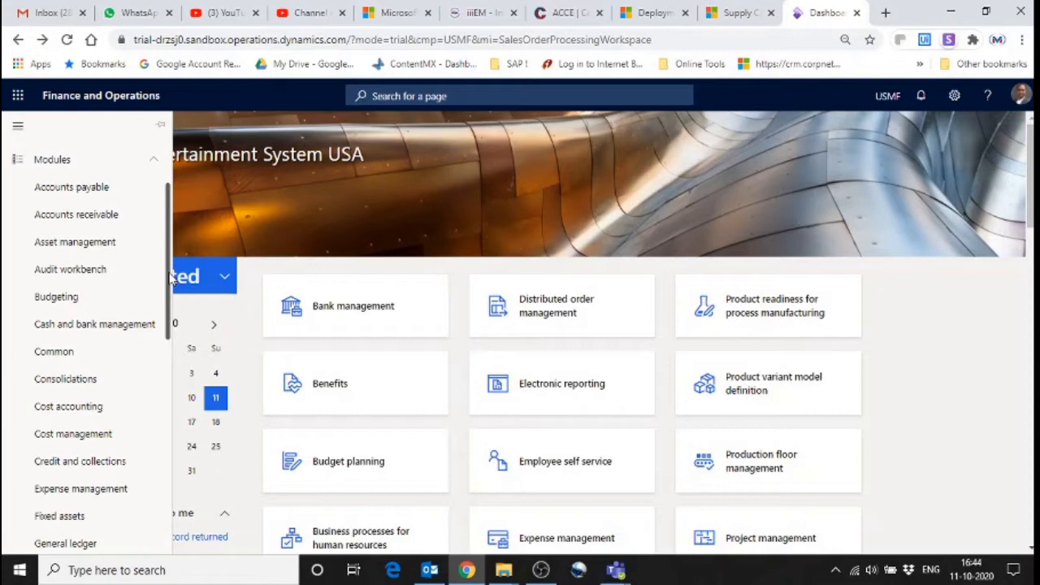
left_click_drag(171, 278, 183, 351)
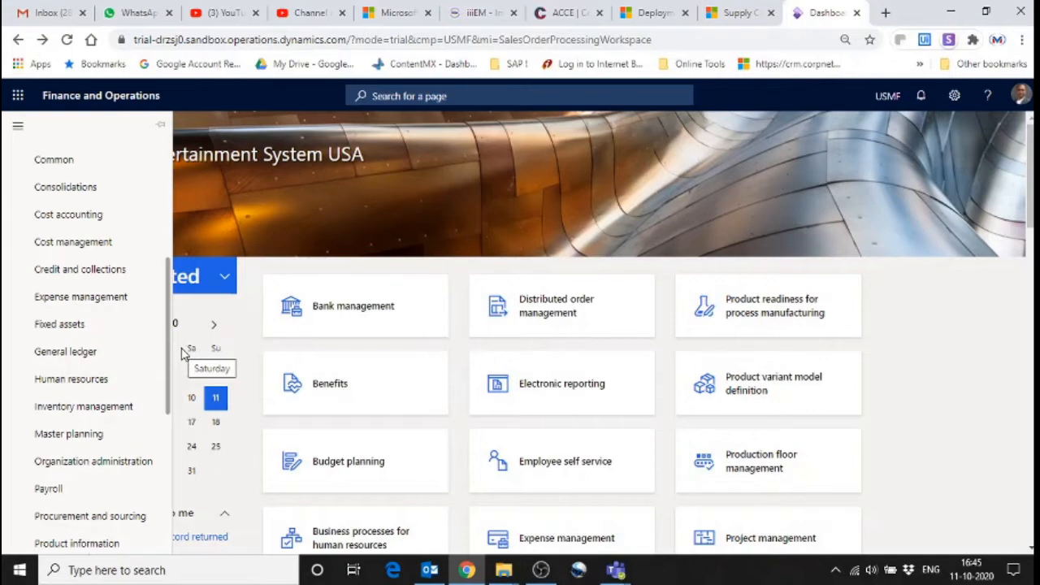
left_click_drag(170, 349, 172, 440)
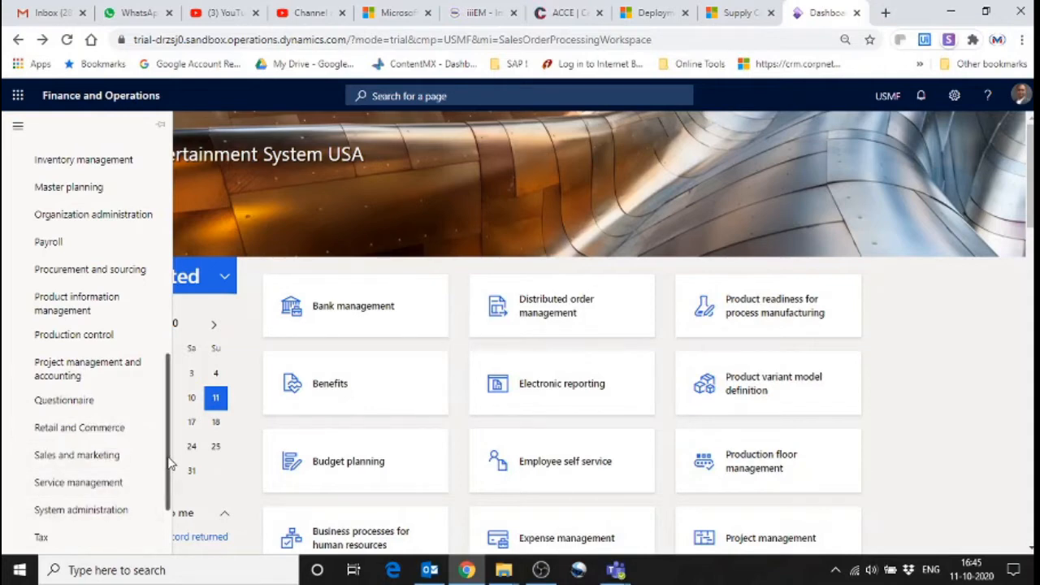
scroll(169, 462, "down", 2)
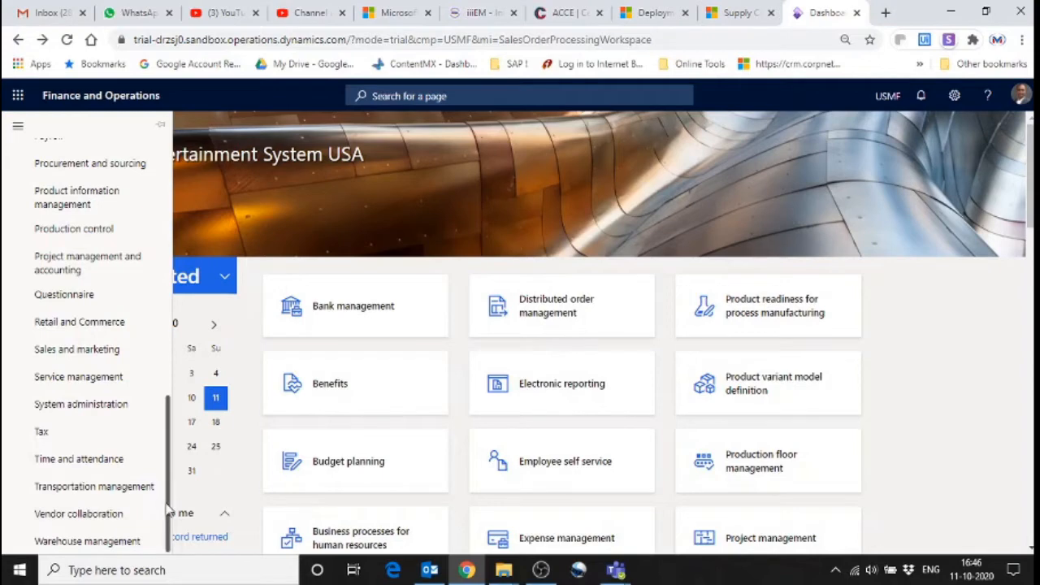
left_click_drag(168, 509, 172, 308)
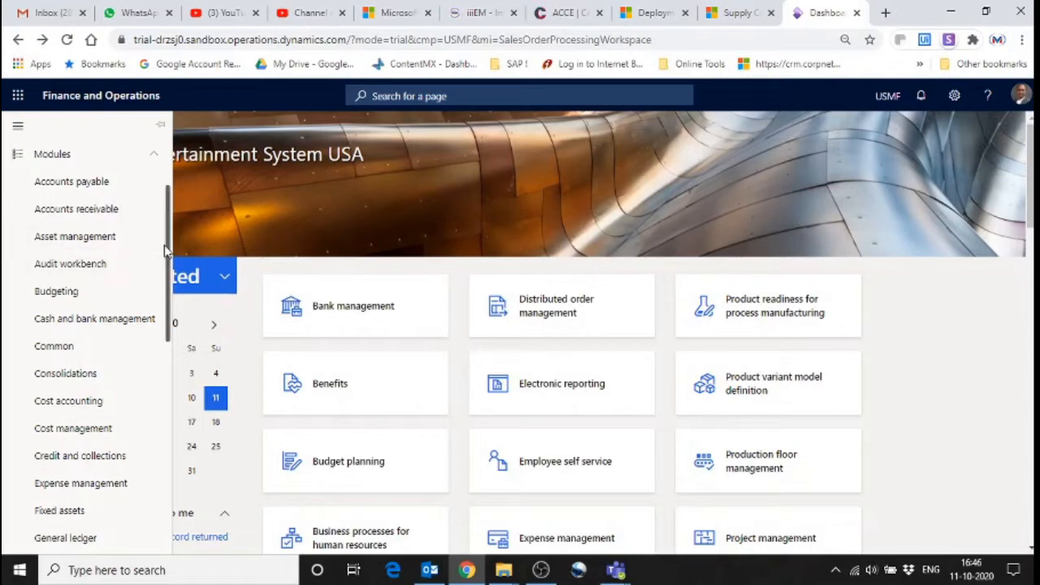
left_click_drag(167, 252, 179, 439)
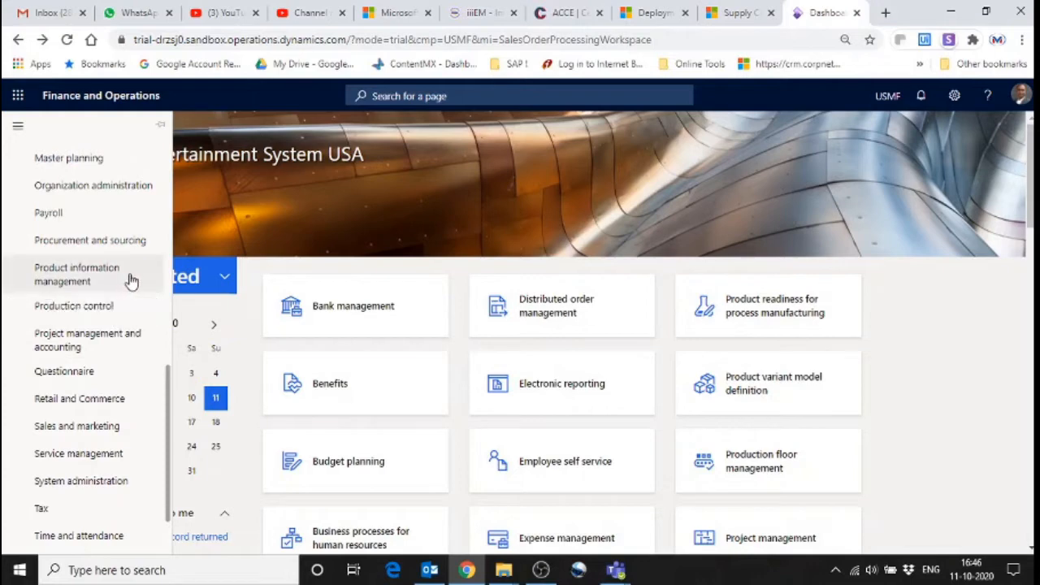
Show the Production control module's pages and expand Manufacturing execution, Jobs and activities, and Inquiries and reports
left_click(95, 314)
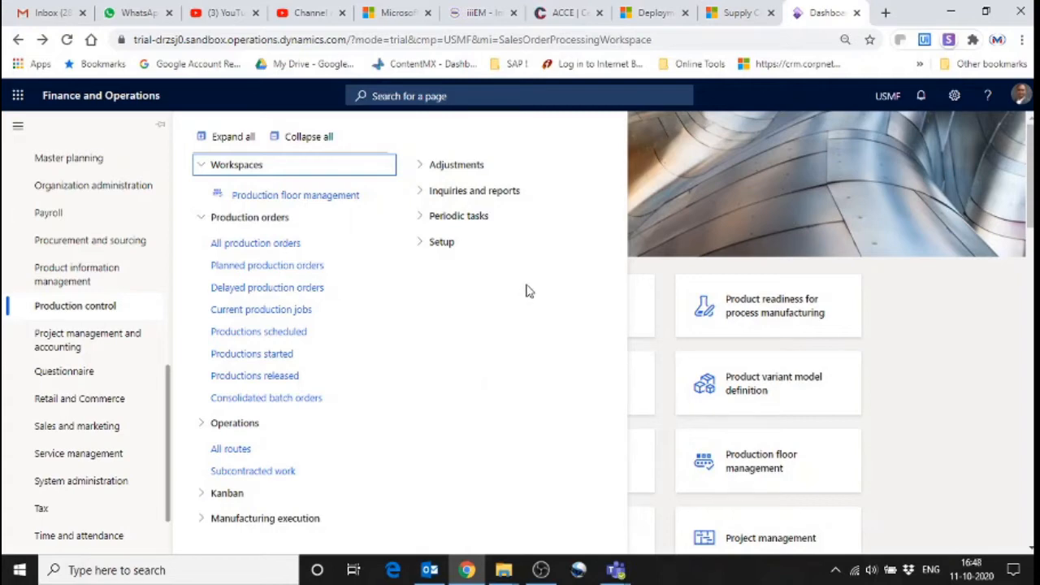
left_click(204, 521)
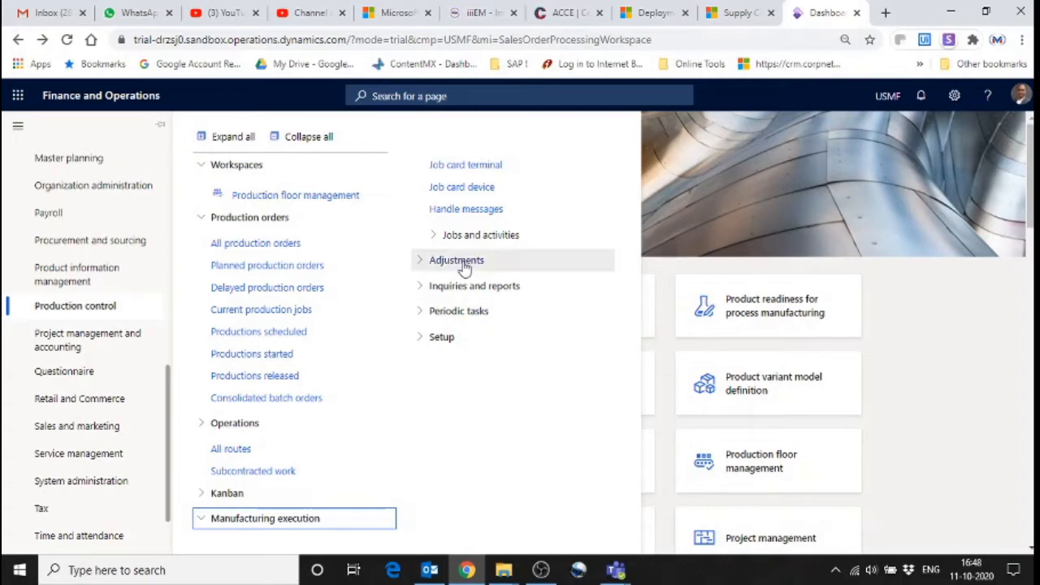
left_click(447, 241)
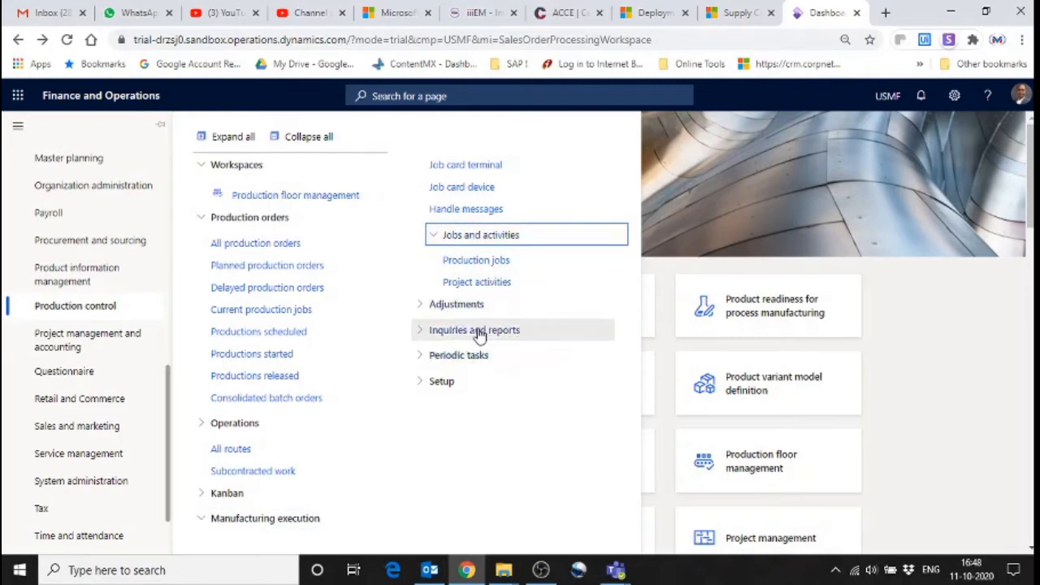
left_click(484, 333)
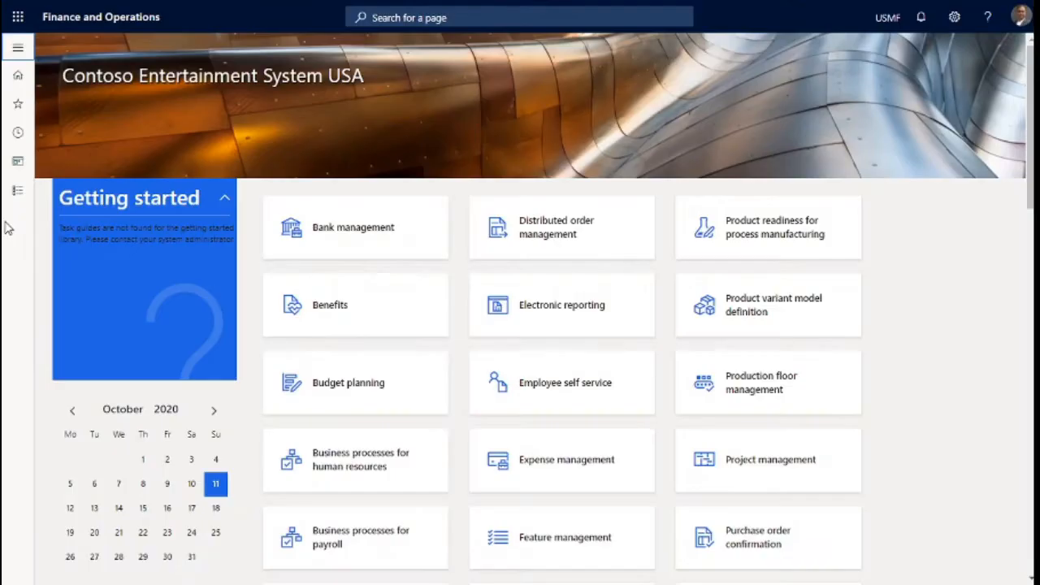
Reopen the modules list and view the pages under Production orders in Production control, collapsing the group again
left_click(18, 193)
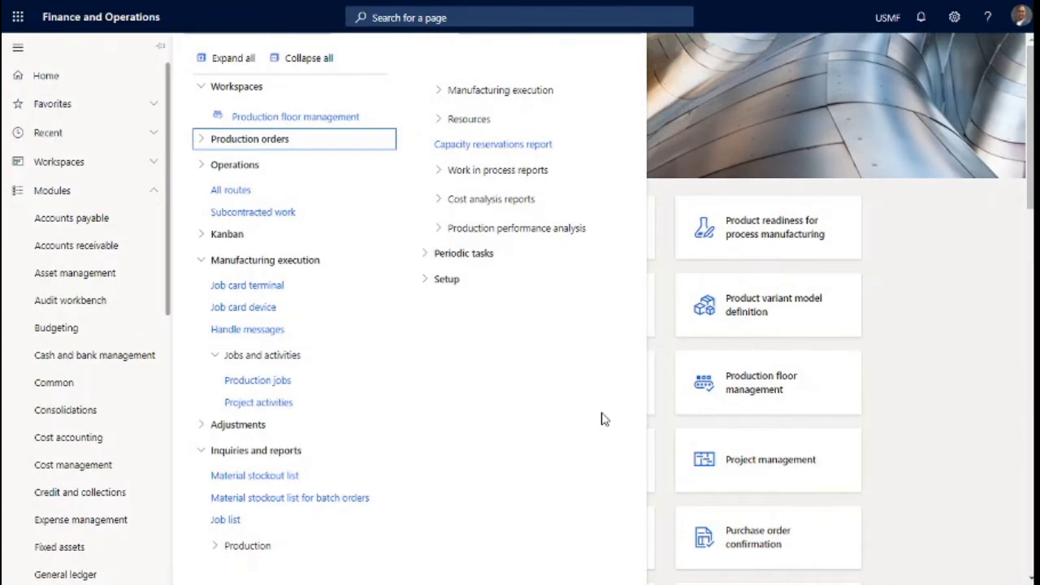
left_click(295, 144)
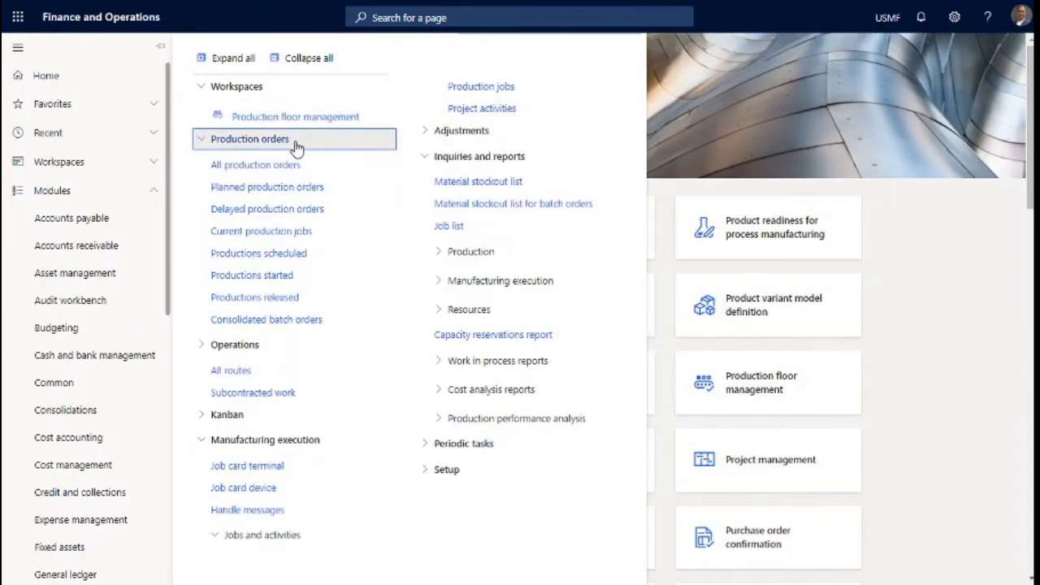
left_click(295, 144)
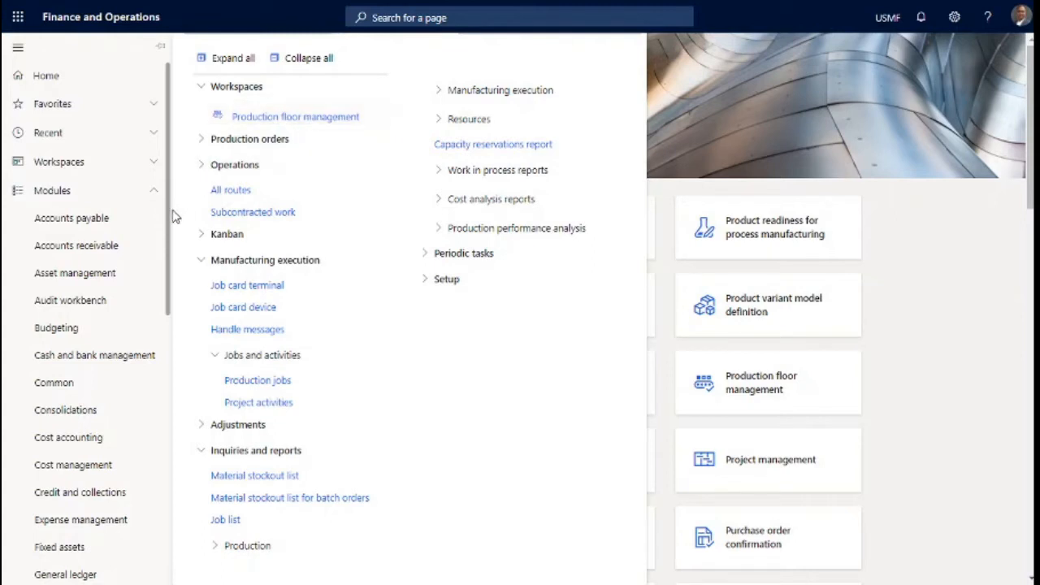
Show the Project management and accounting module's pages, expand Indirect costs and Resources, and collapse all groups
left_click_drag(168, 223, 172, 325)
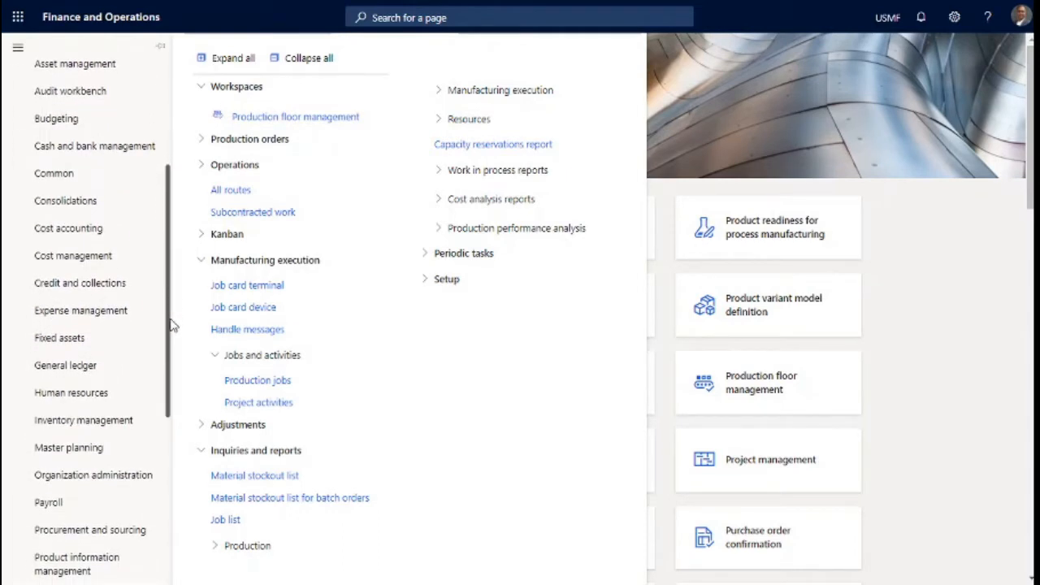
scroll(169, 344, "down", 3)
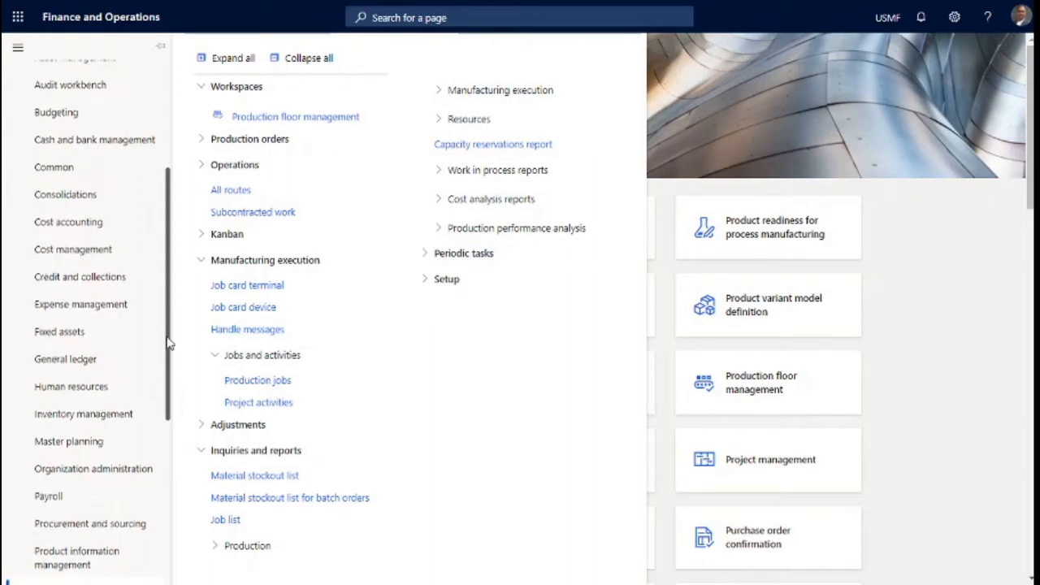
left_click_drag(169, 344, 165, 462)
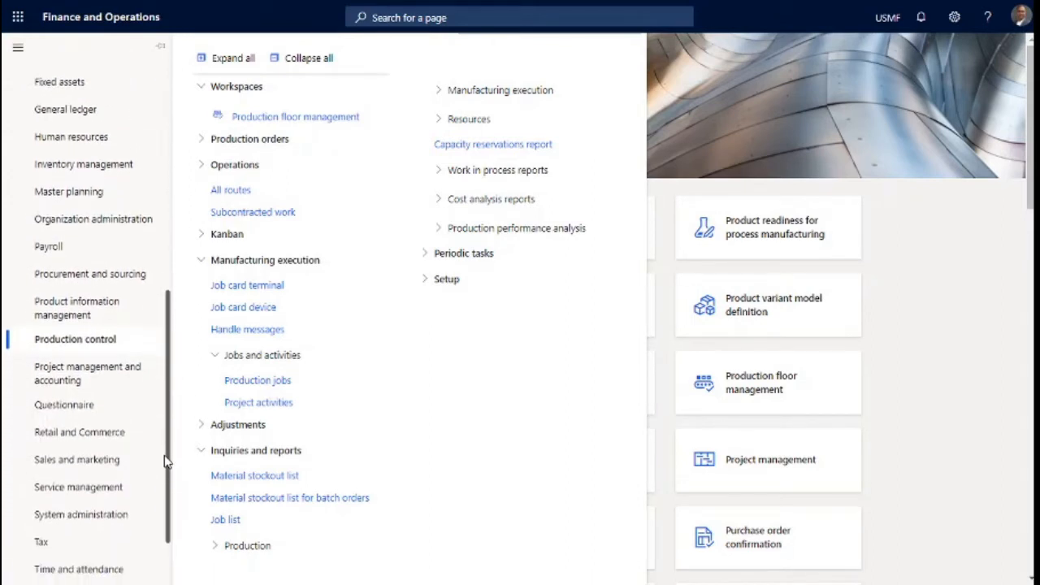
left_click(69, 373)
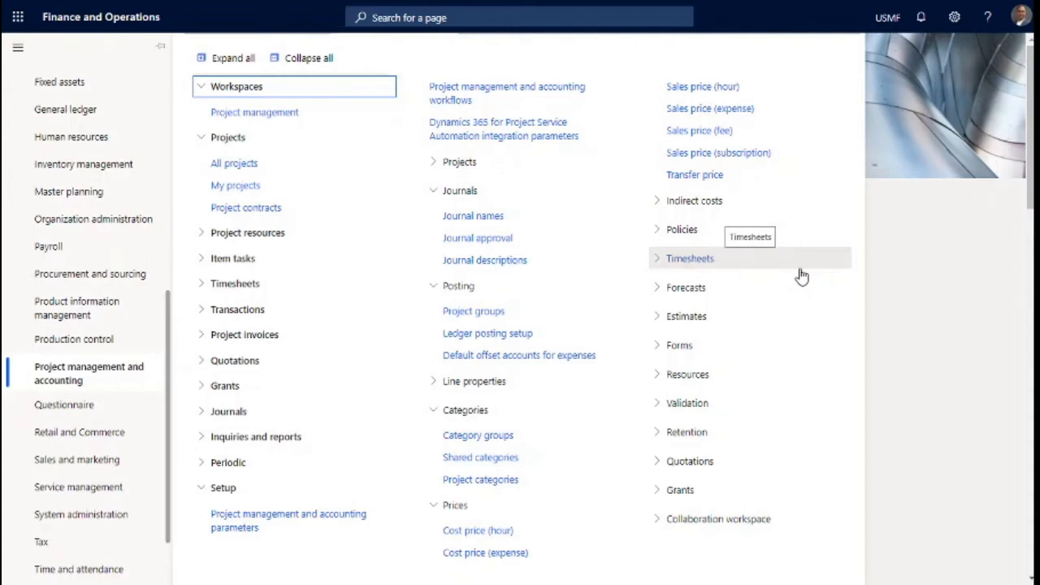
left_click(690, 203)
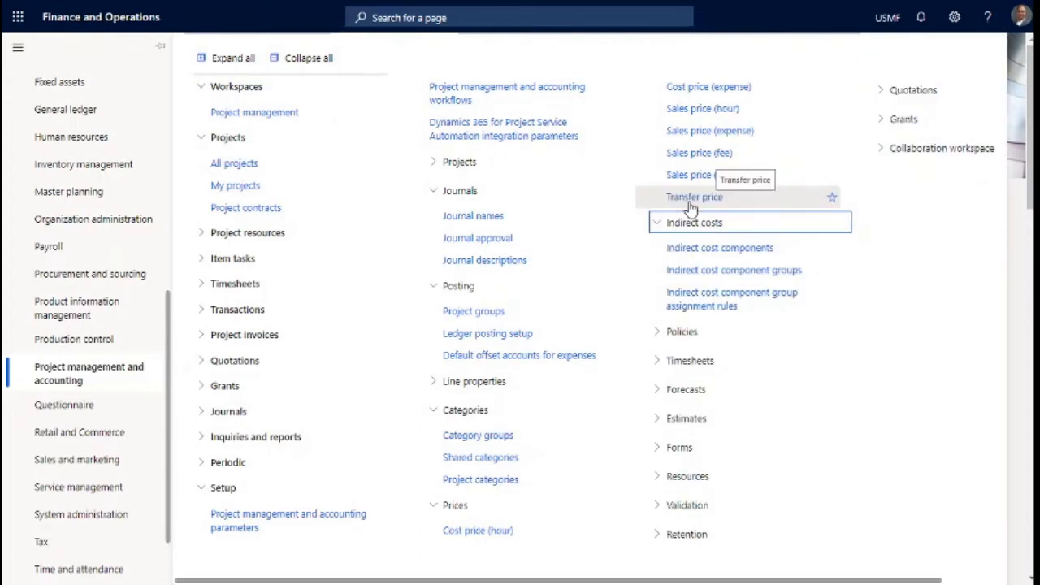
left_click(705, 481)
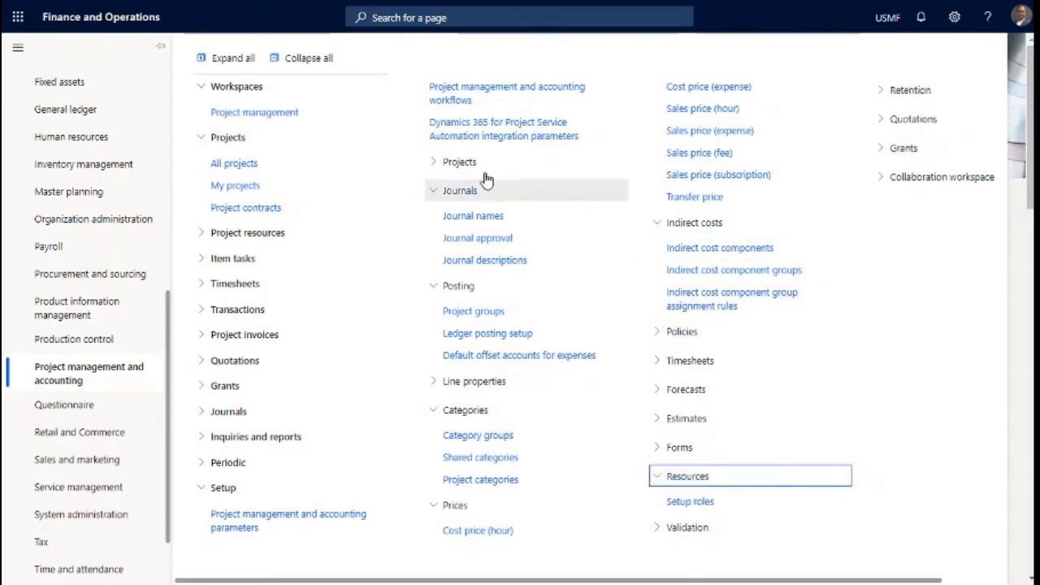
left_click(332, 61)
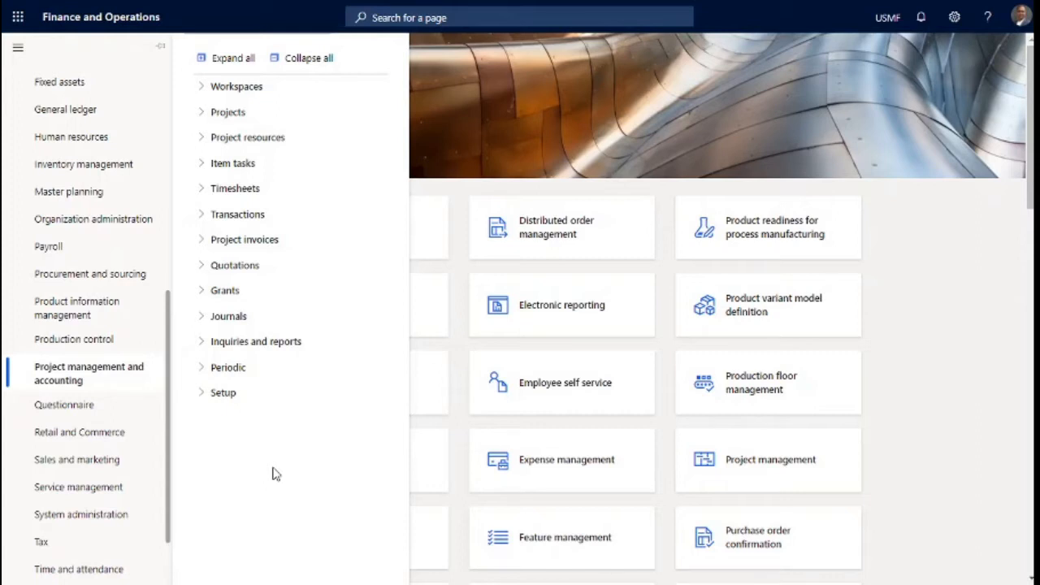
Show the Sales and marketing module's pages, view the Customers and Sales quotations groups in turn, and expand Setup
left_click(117, 463)
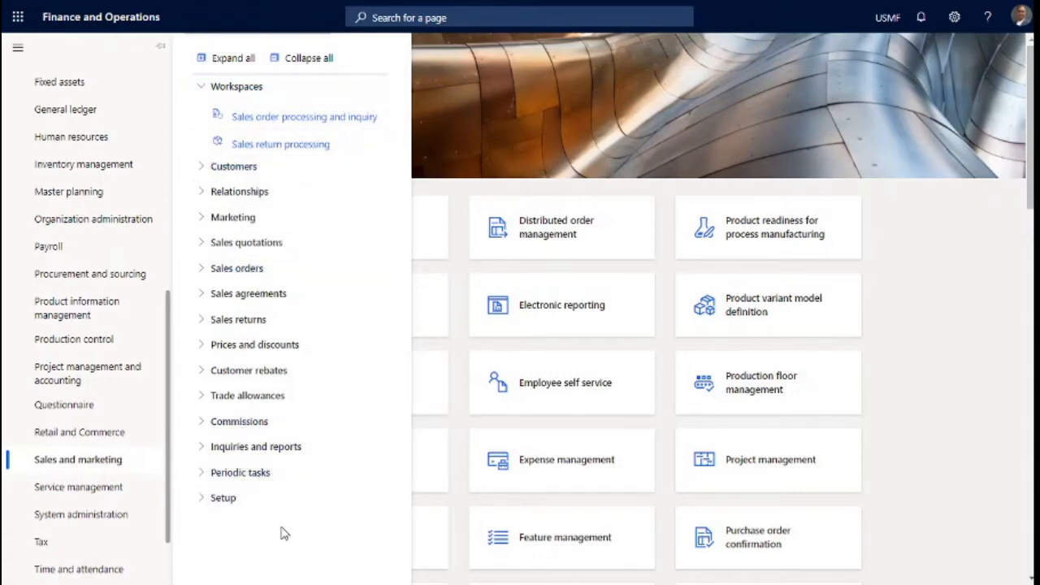
left_click(248, 169)
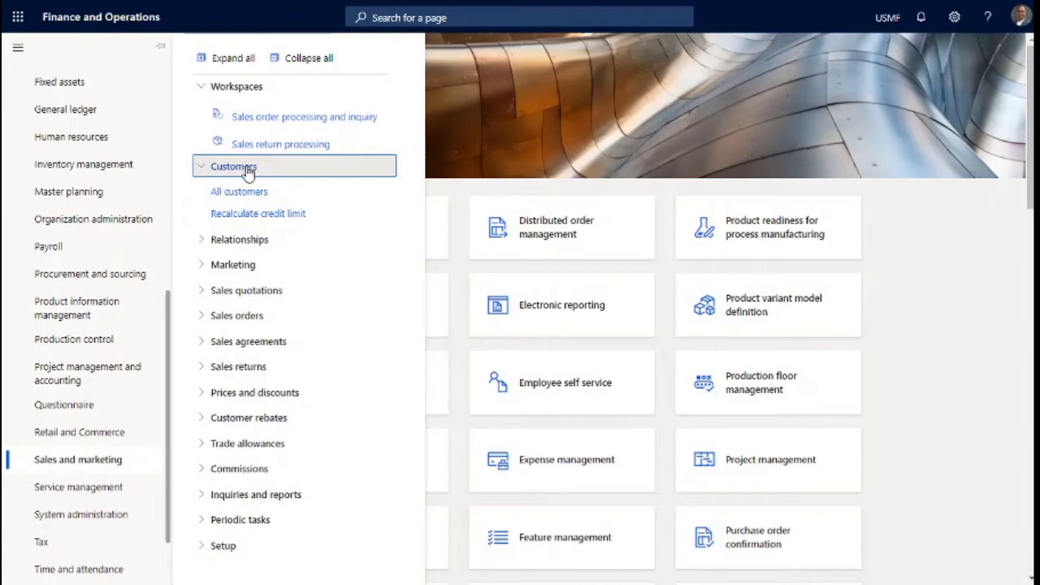
left_click(248, 170)
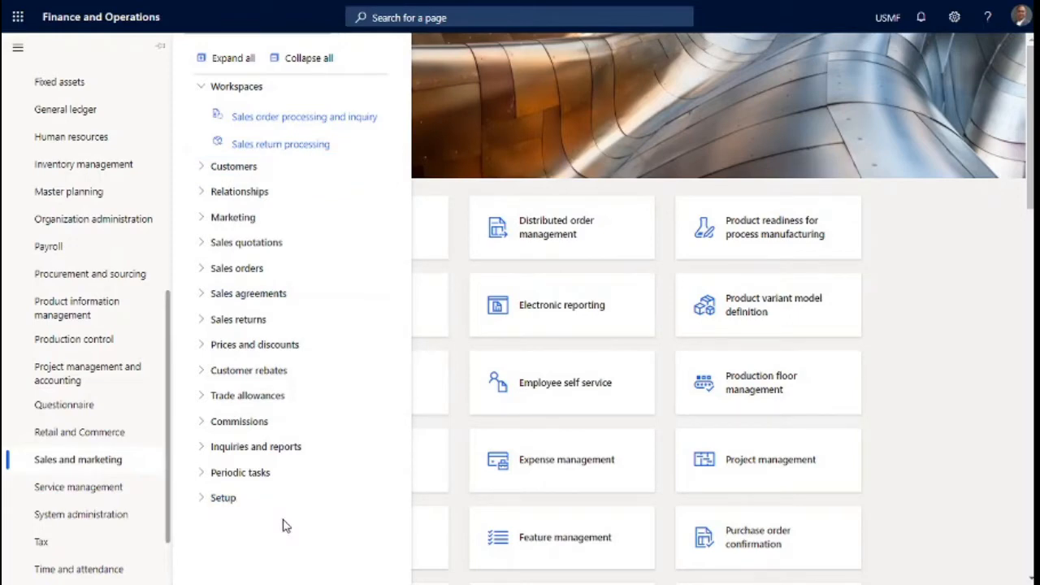
left_click(240, 242)
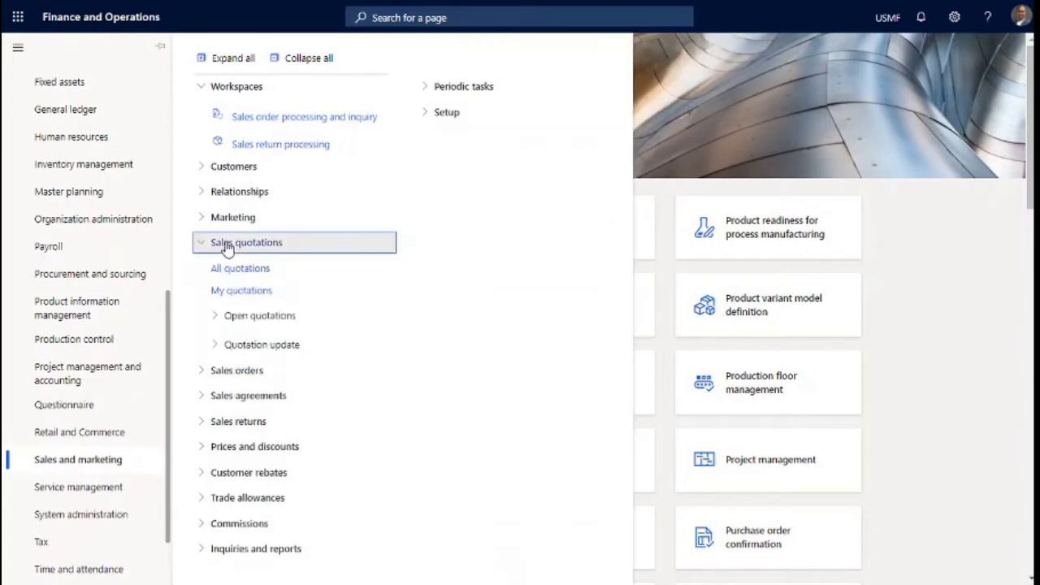
left_click(291, 248)
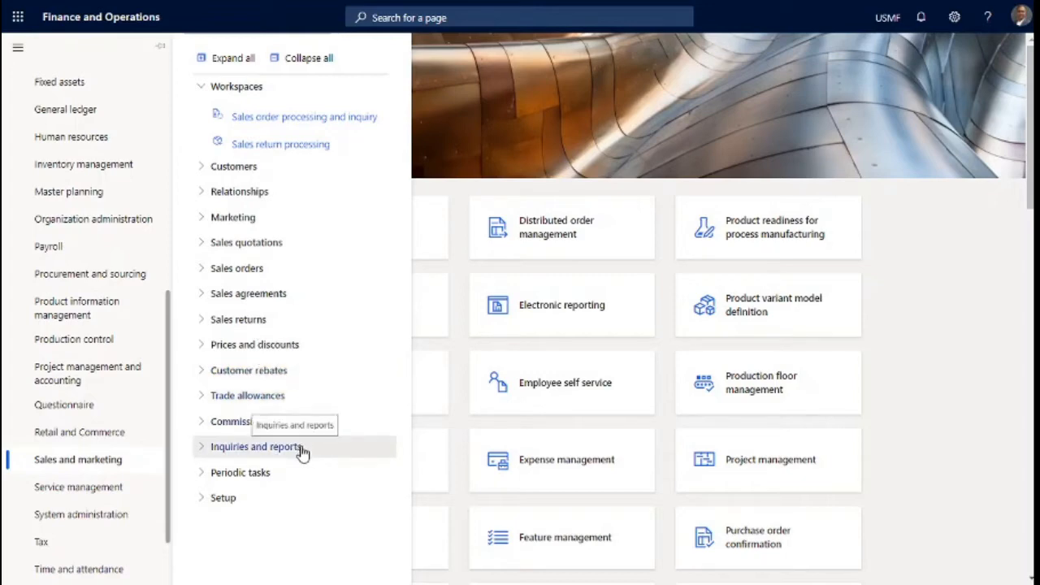
left_click(236, 500)
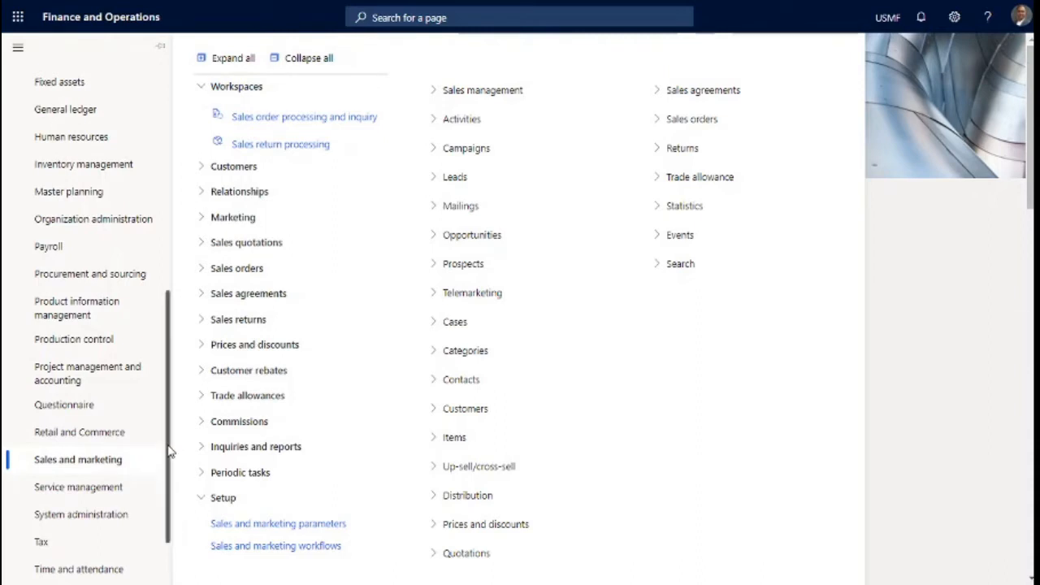
Show the Procurement and sourcing module's pages and expand its Setup group
left_click_drag(166, 452, 175, 398)
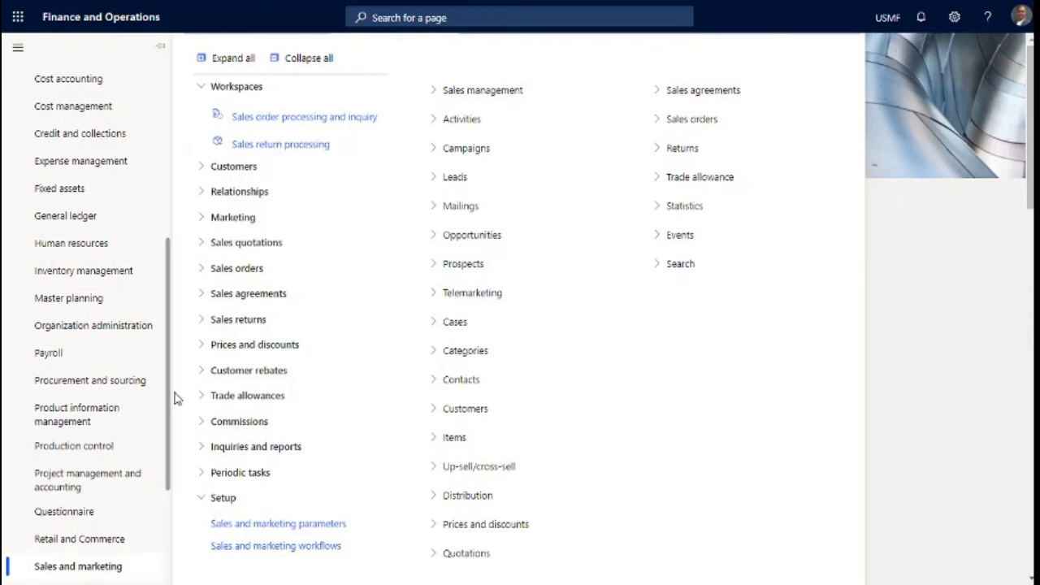
left_click(123, 389)
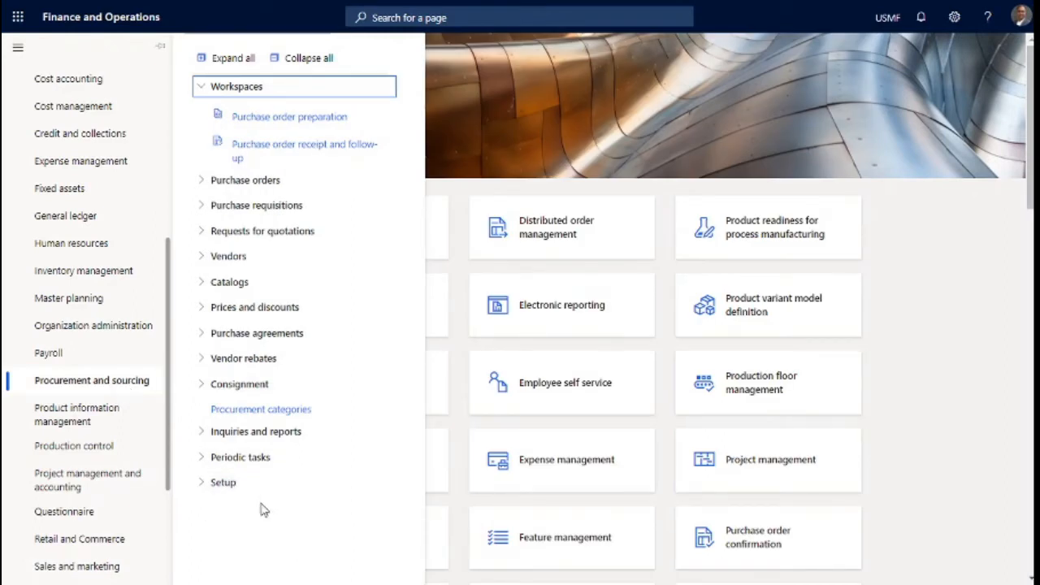
left_click(307, 530)
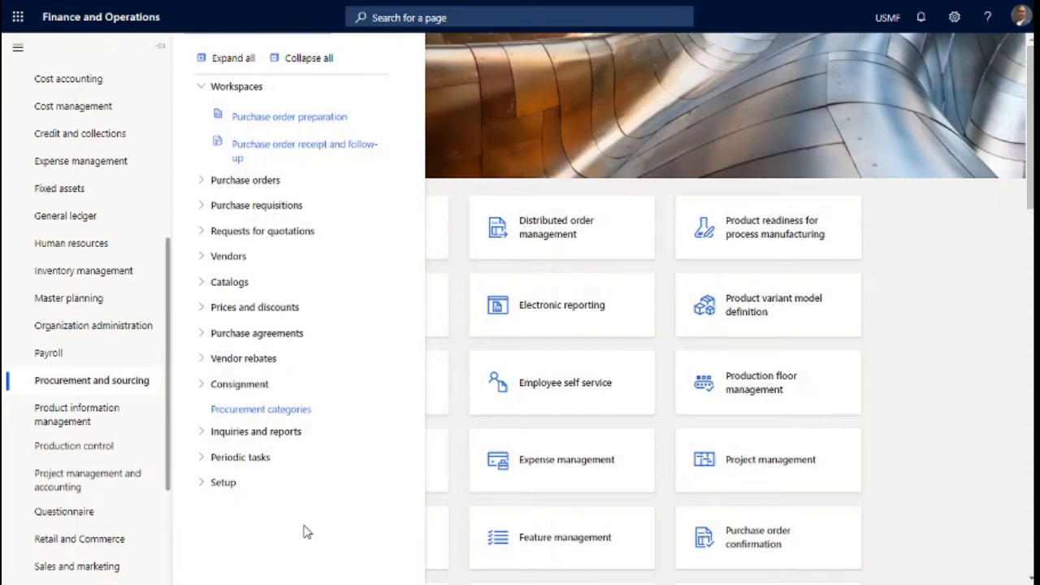
left_click(233, 487)
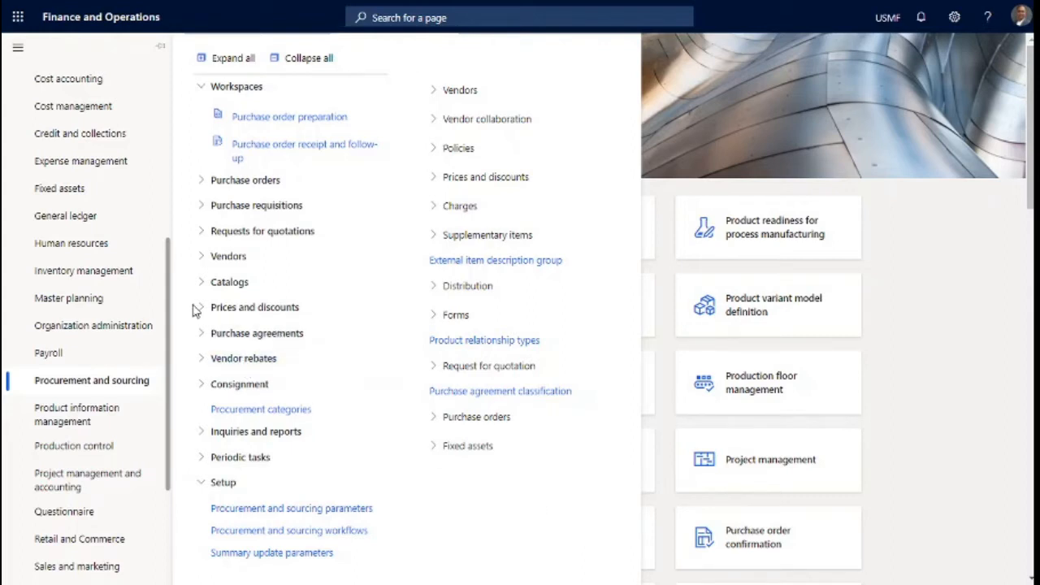
Show the Inventory management module's pages, expand all groups to look through the full list, and collapse them all again
left_click(96, 272)
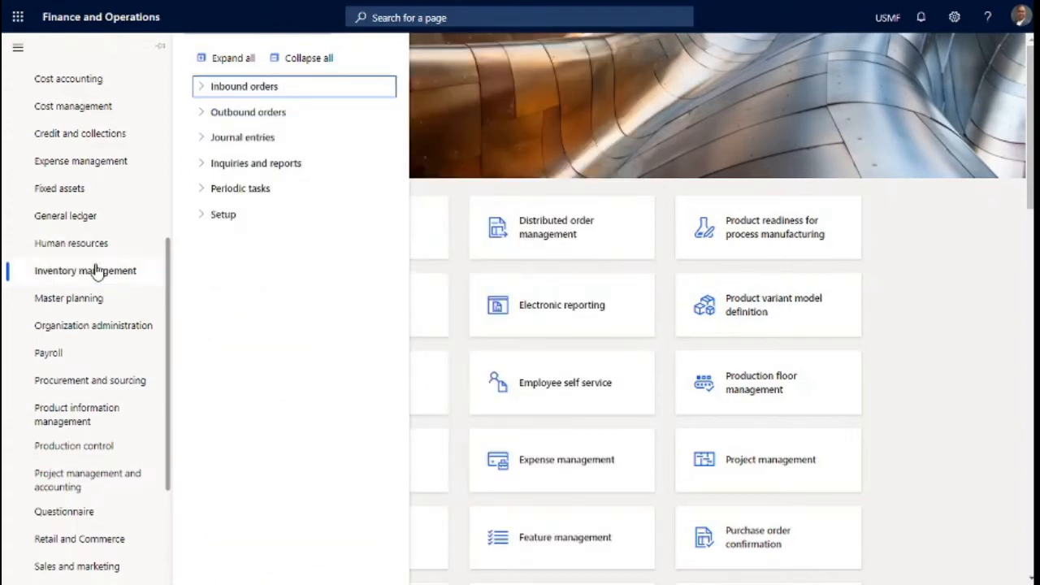
left_click(218, 304)
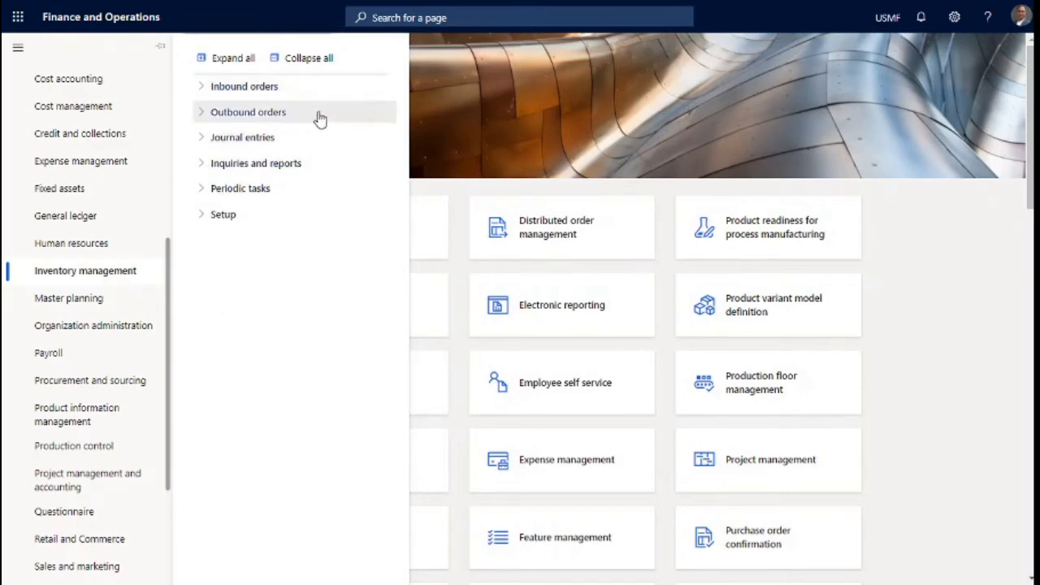
left_click(234, 58)
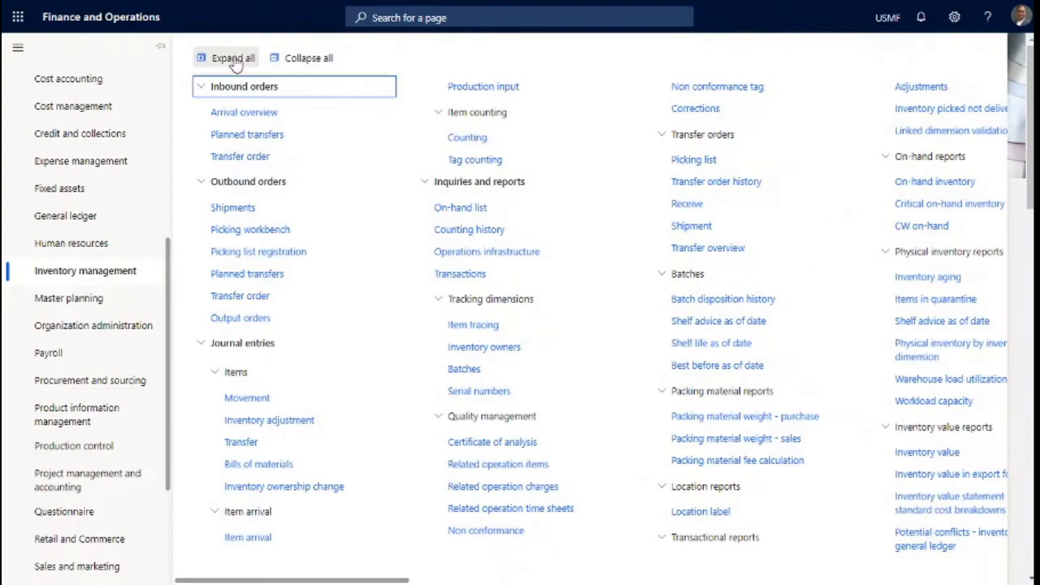
scroll(527, 234, "right", 8)
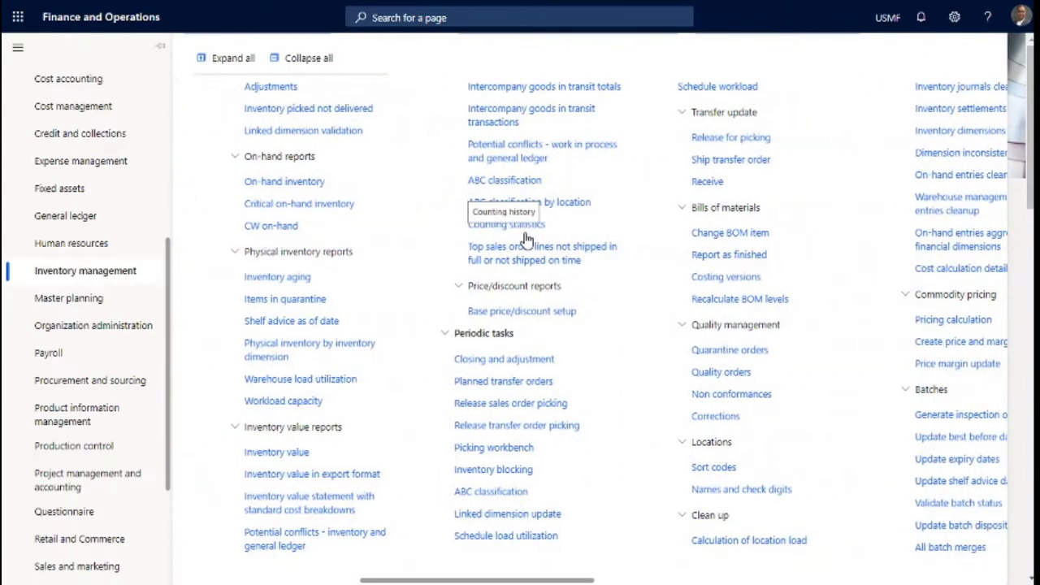
scroll(525, 239, "right", 5)
scroll(525, 239, "left", 12)
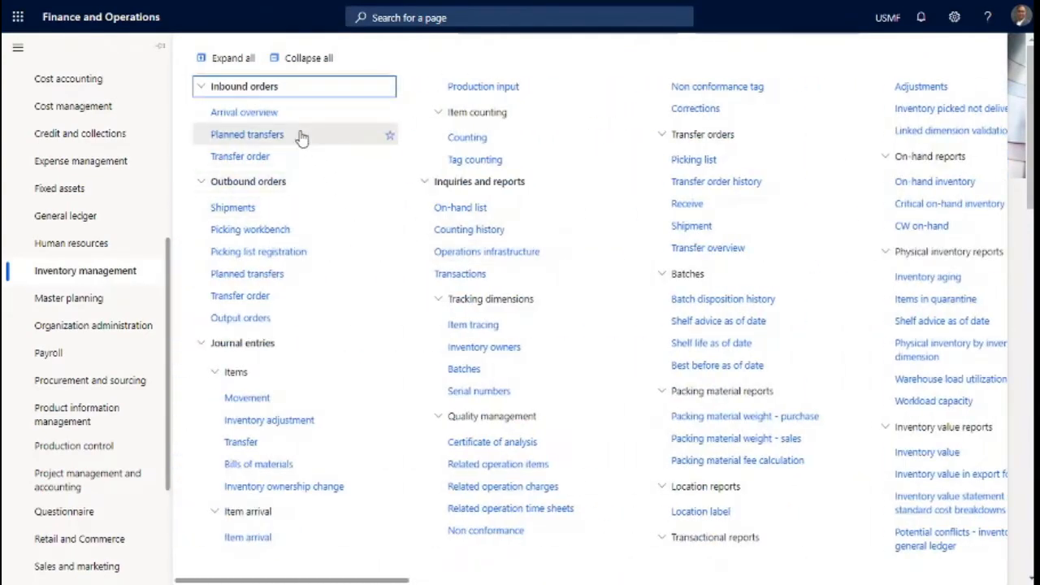
left_click(302, 65)
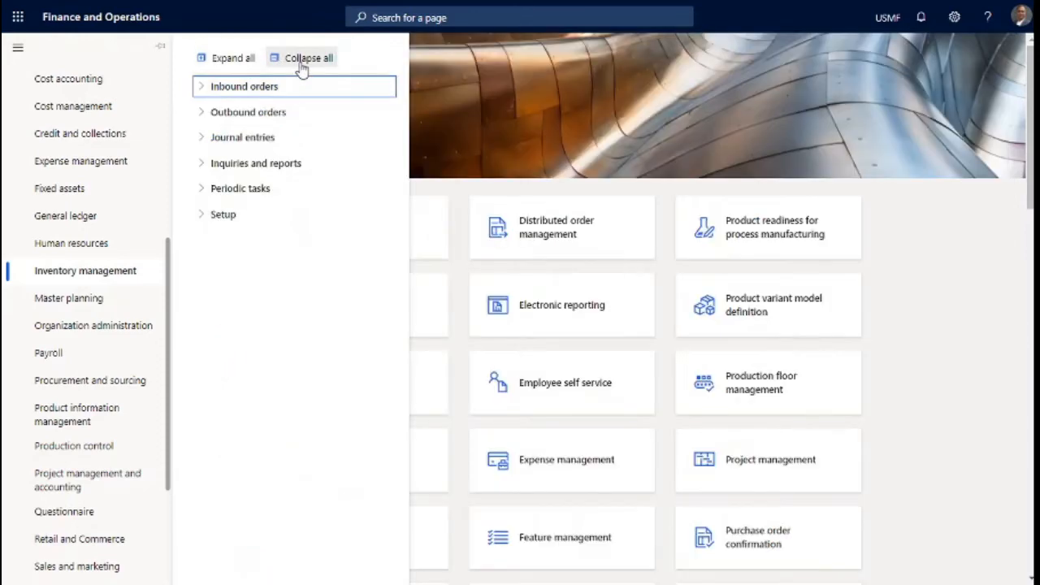
Expand the Inquiries and reports and Setup groups of the Inventory management module
left_click(291, 433)
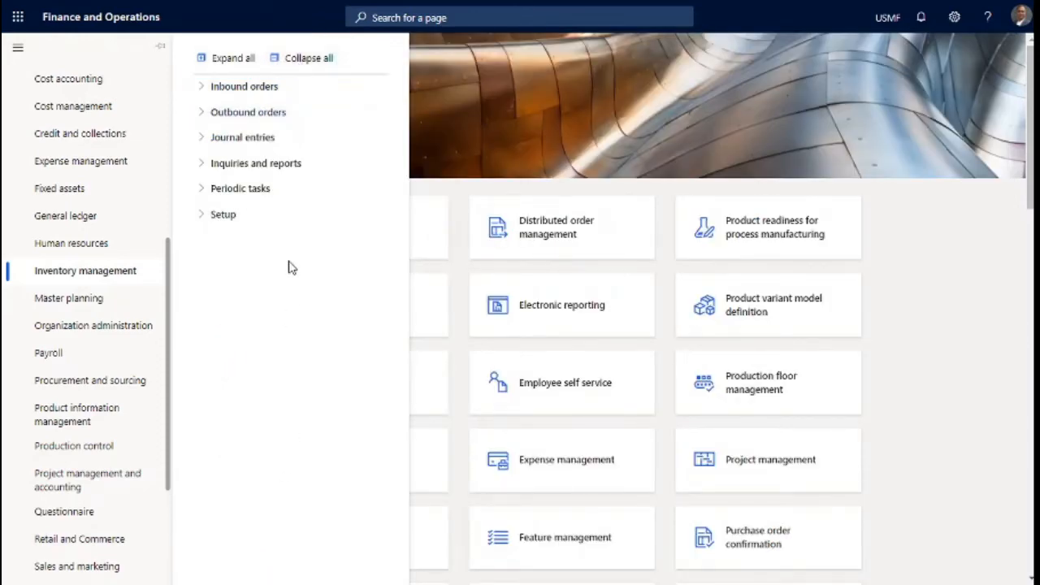
left_click(316, 166)
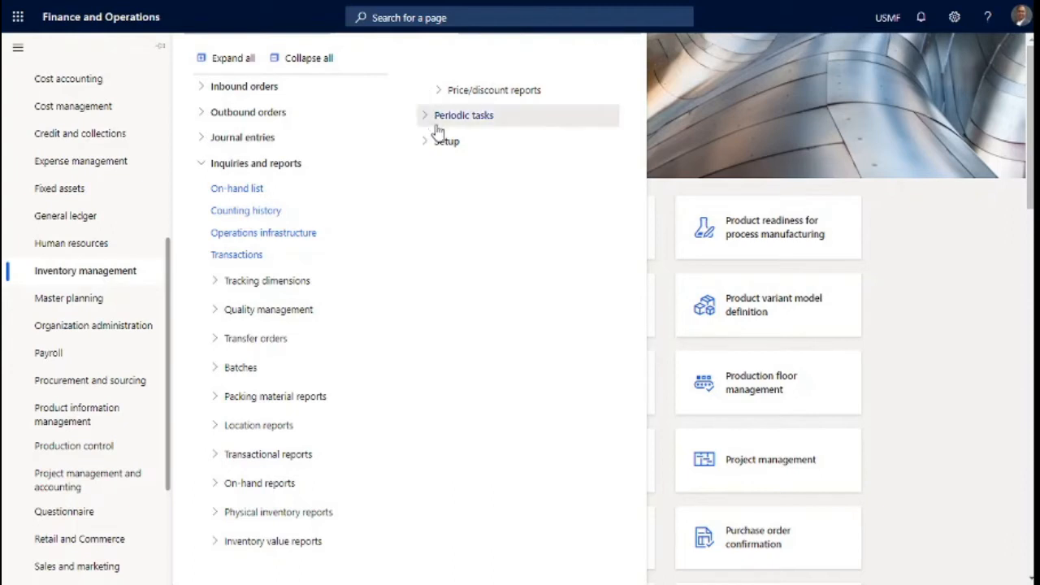
left_click(446, 148)
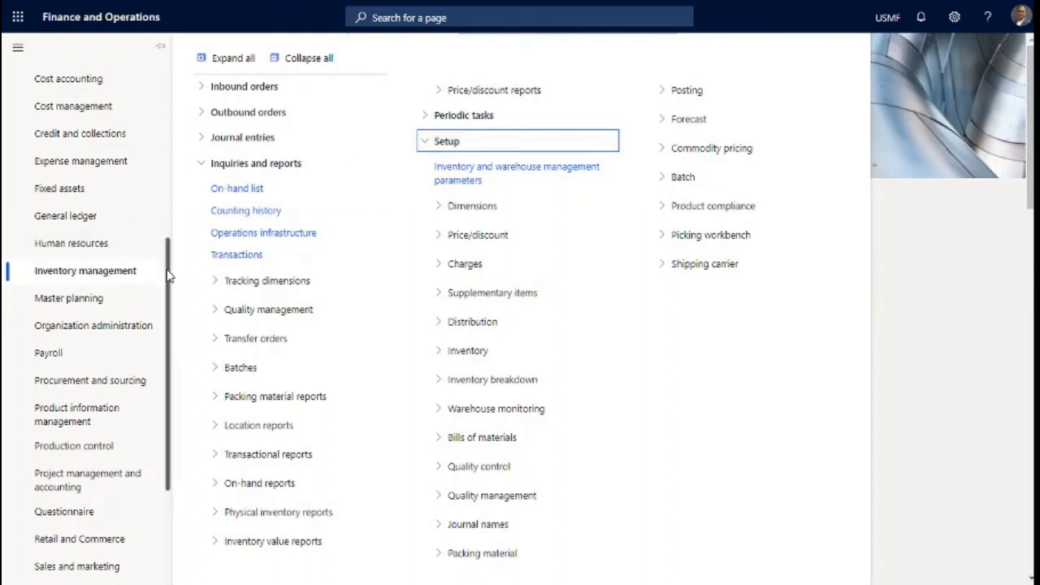
Show the Warehouse management module's pages, expand and collapse all groups, and expand only Workspaces and Inquiries and reports
scroll(163, 366, "down", 3)
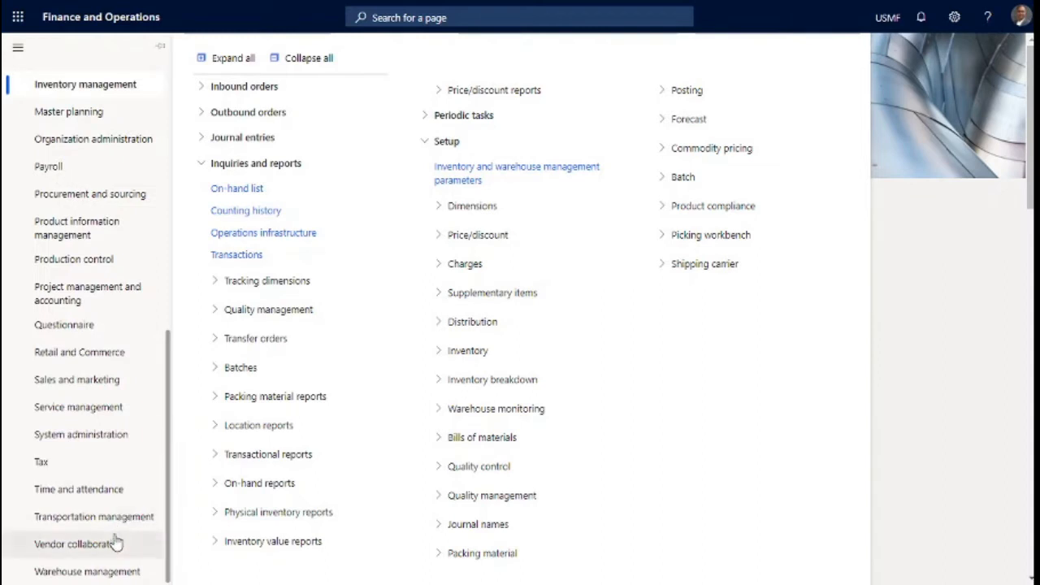
left_click(233, 59)
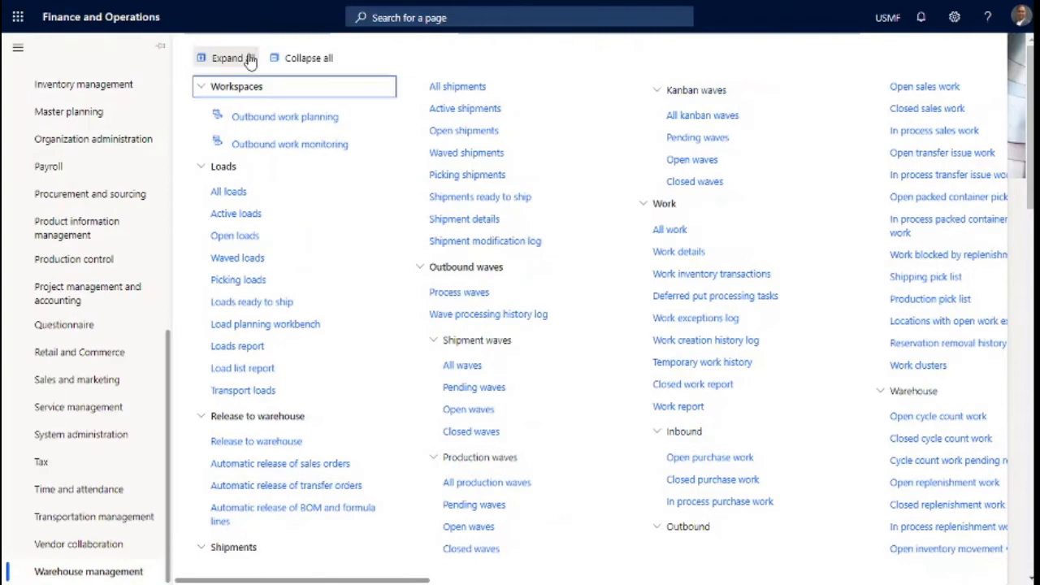
left_click(303, 57)
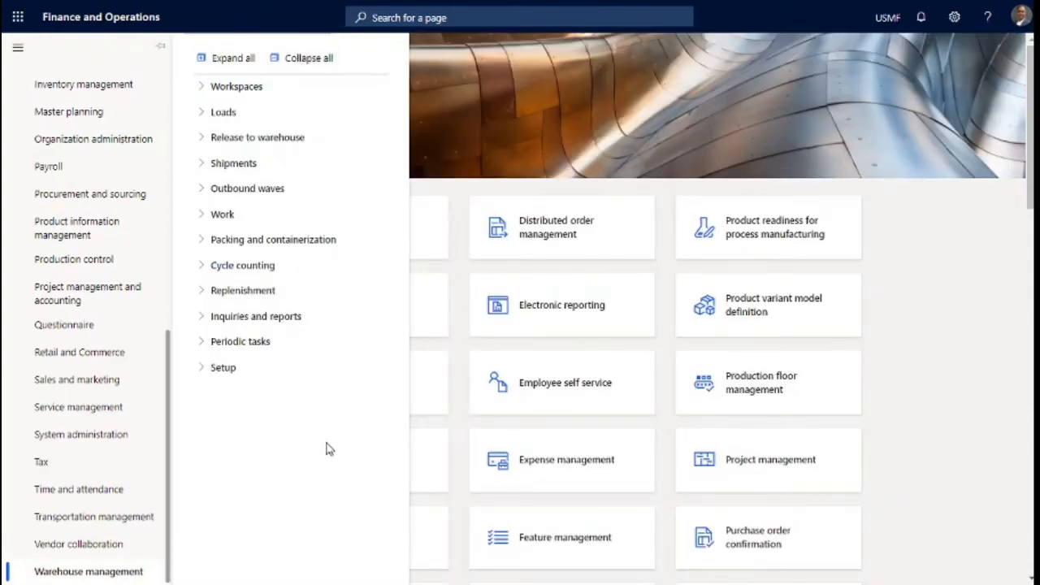
left_click(204, 88)
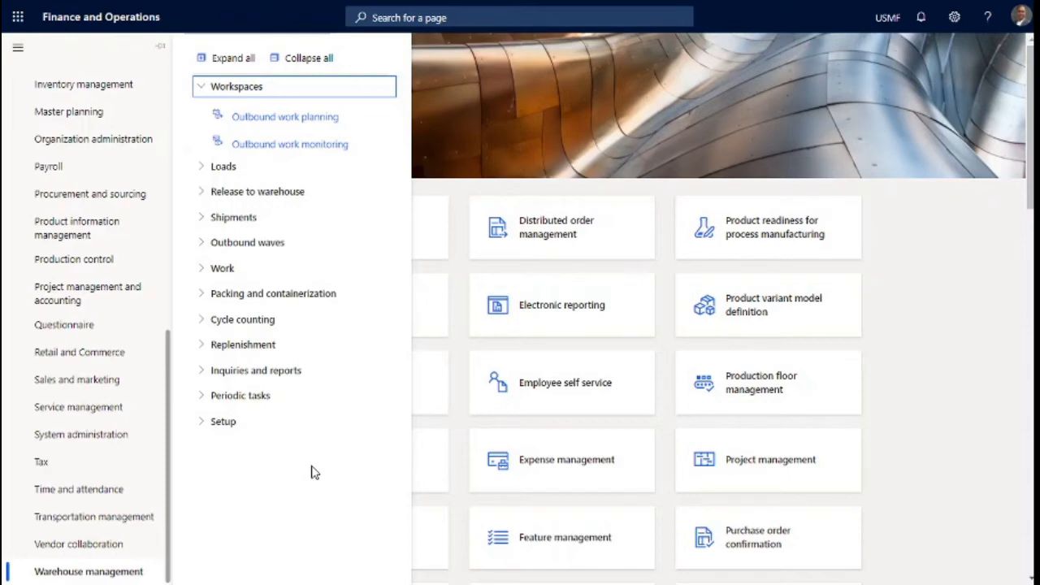
left_click(285, 372)
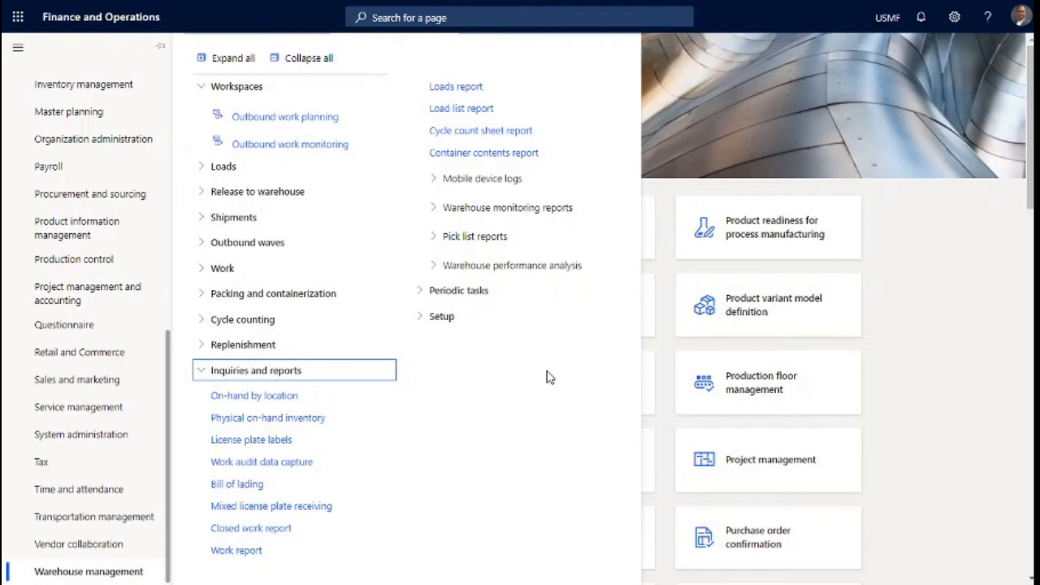
left_click(549, 378)
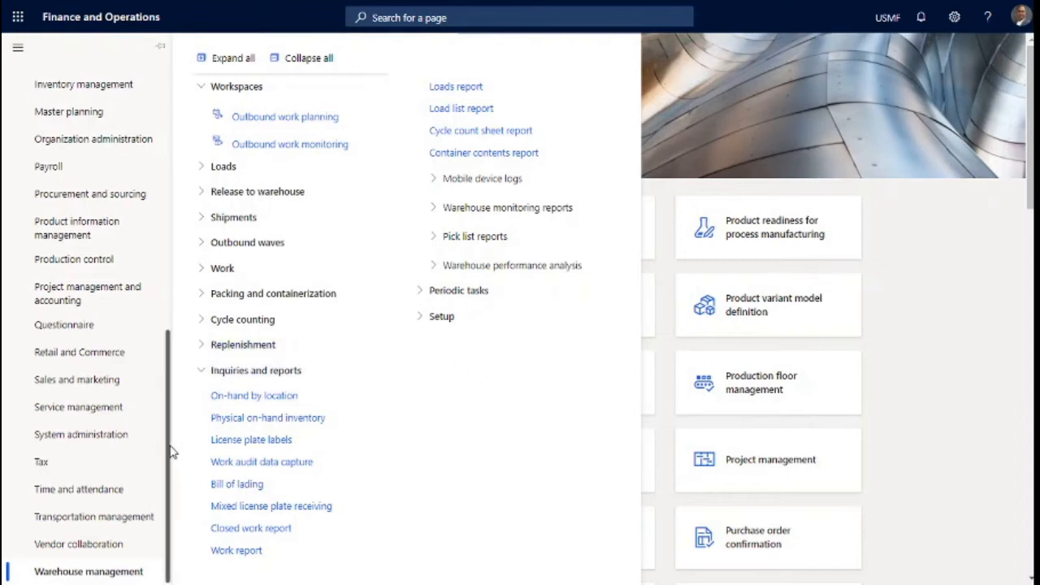
View the pages of the Accounts payable module and those of the Accounts receivable module
left_click_drag(173, 453, 156, 169)
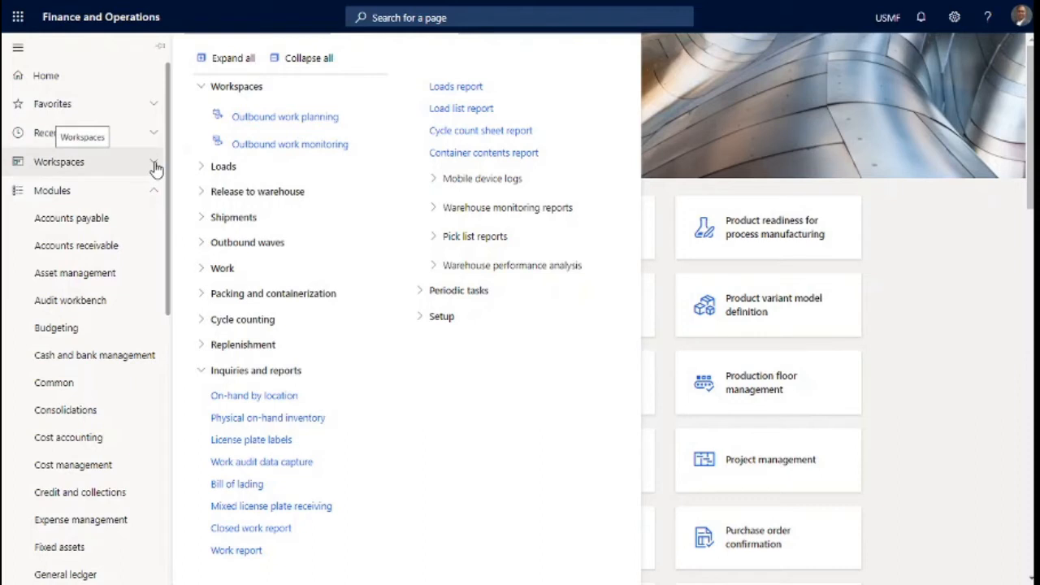
left_click(109, 221)
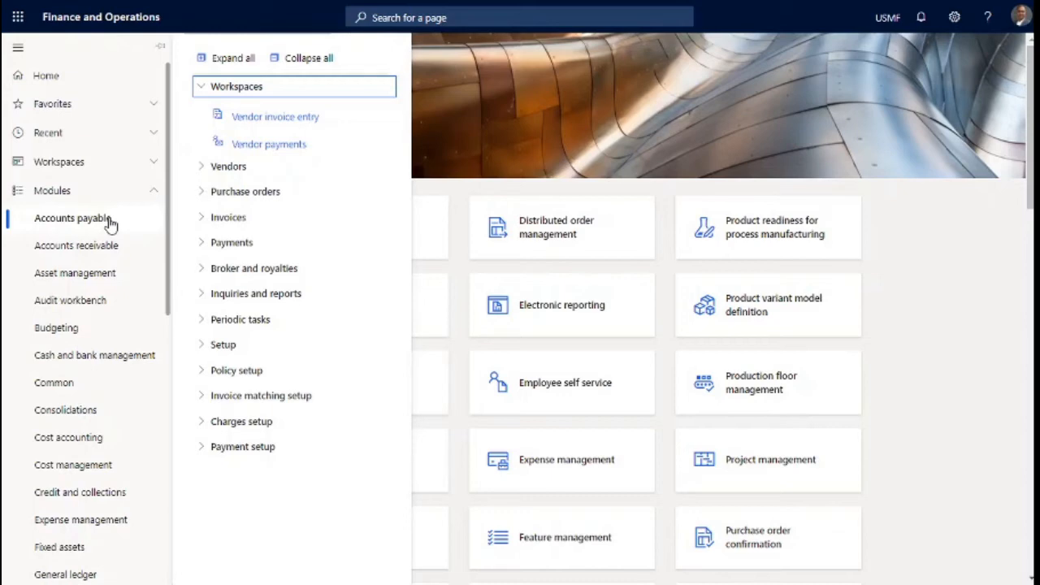
left_click(118, 248)
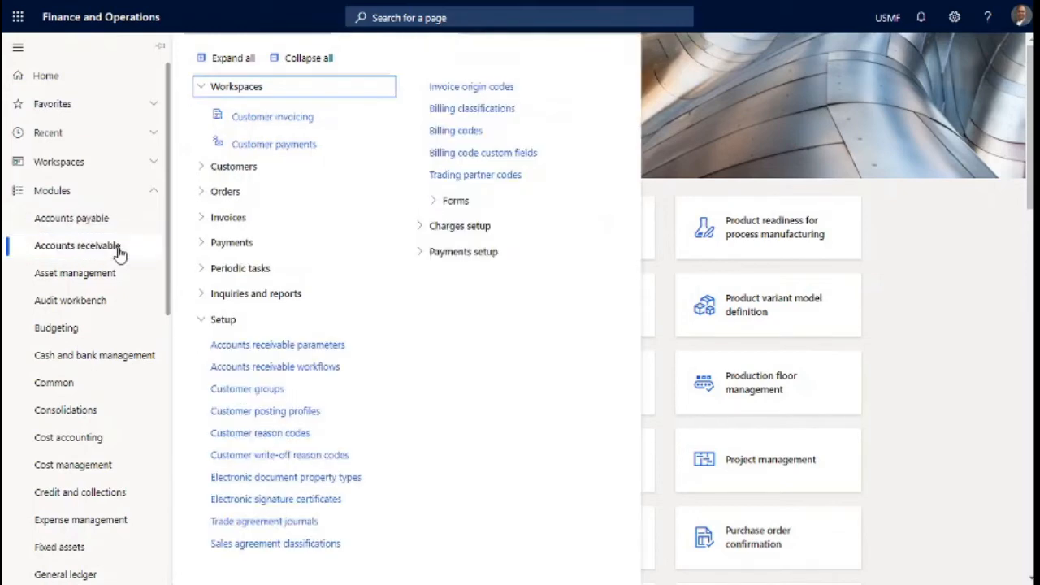
Collapse all groups of the Accounts receivable module, and expand only Periodic tasks and Inquiries and reports
left_click(312, 65)
left_click(299, 427)
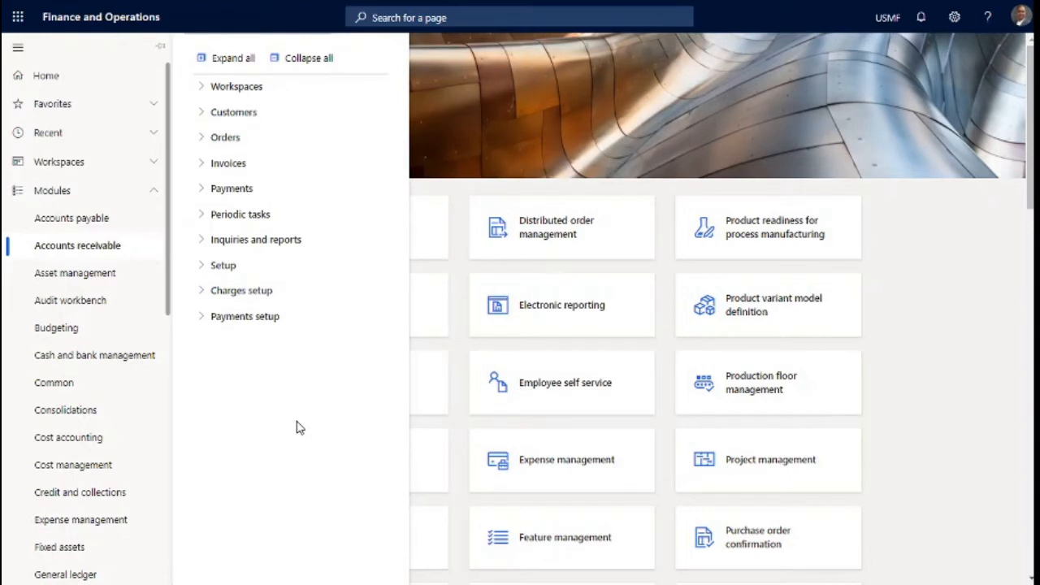
left_click(255, 216)
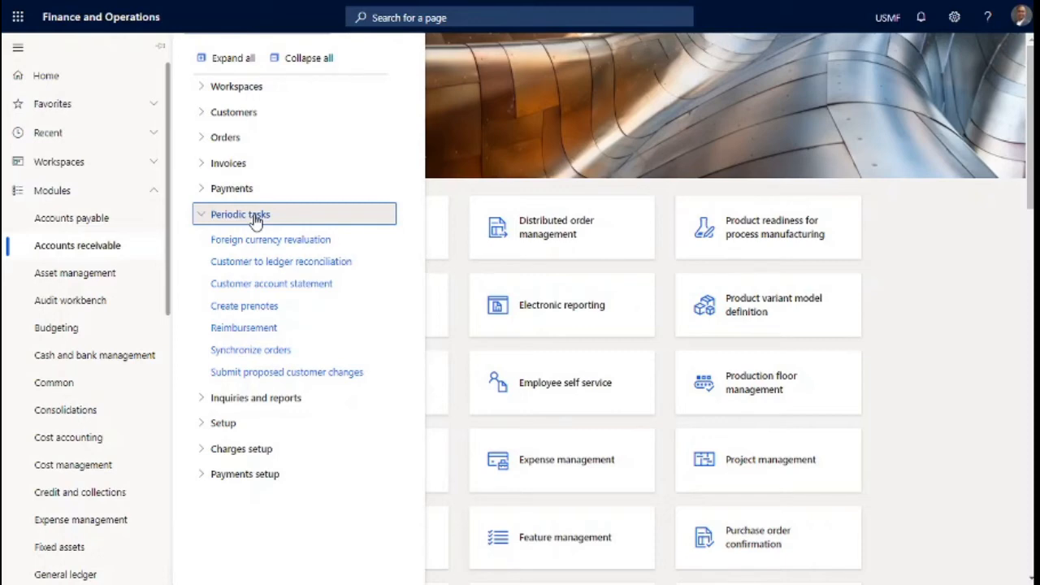
left_click(229, 398)
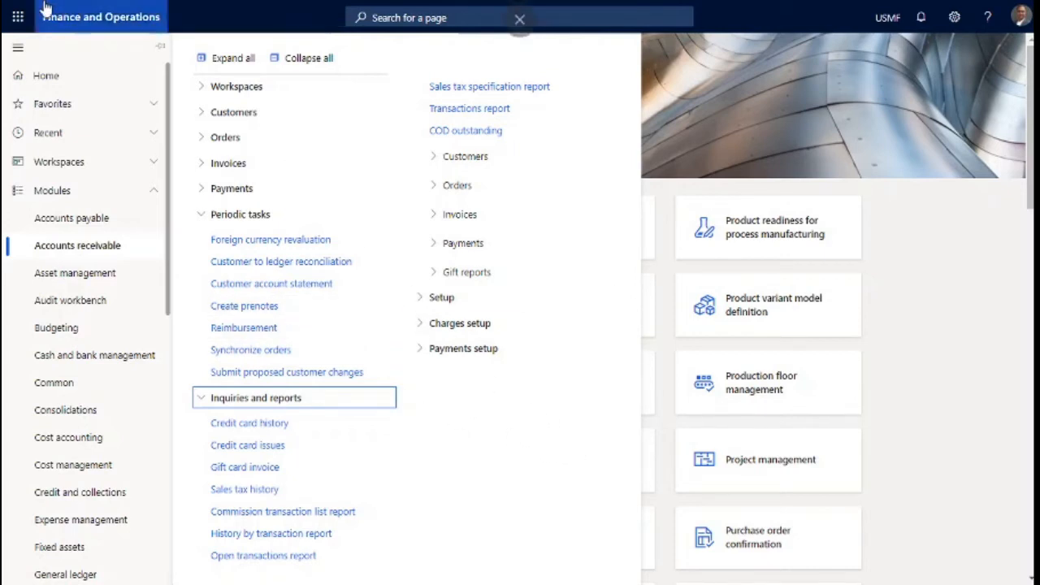
Collapse the navigation pane and the dashboard's Getting started section
left_click(13, 48)
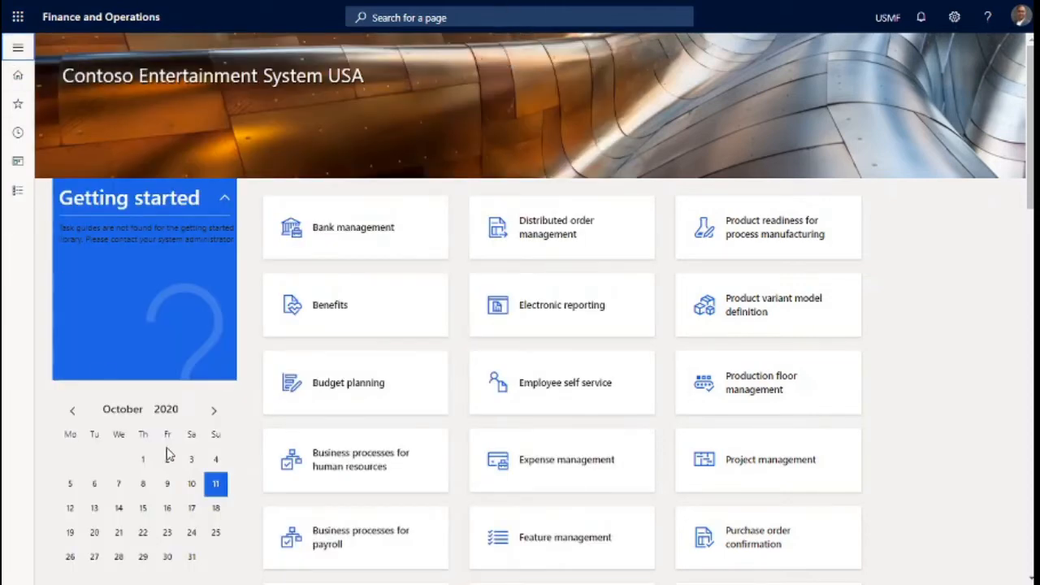
left_click(226, 200)
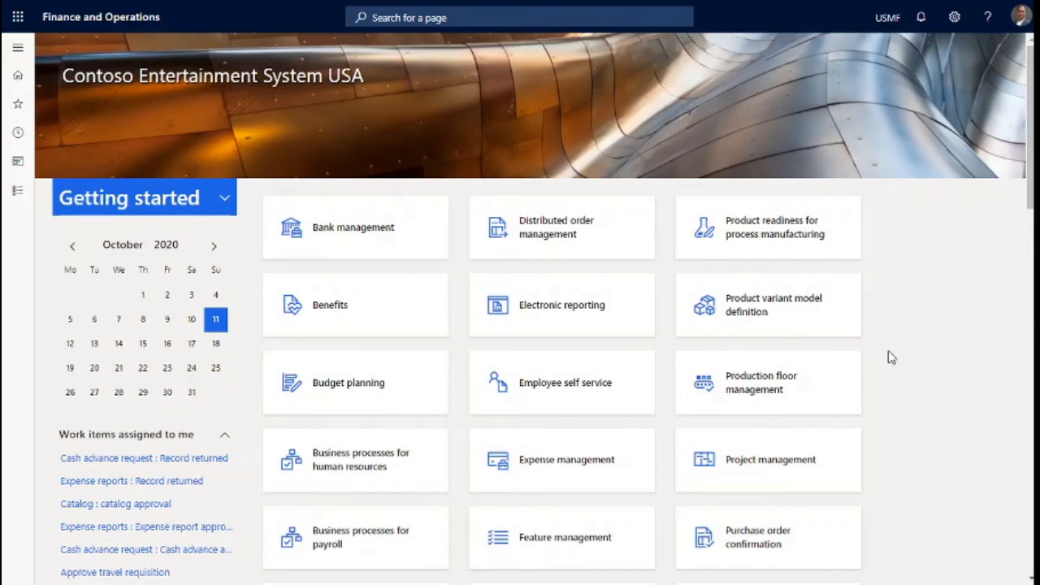
Start personalizing the dashboard, show the properties of the company name in the banner, and close the personalization toolbar
left_click(959, 21)
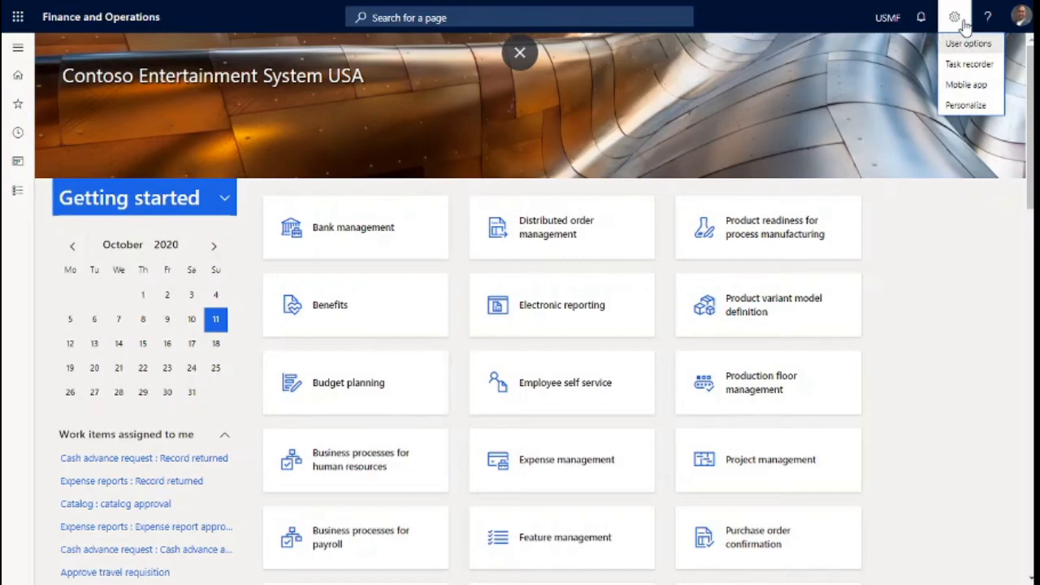
left_click(963, 104)
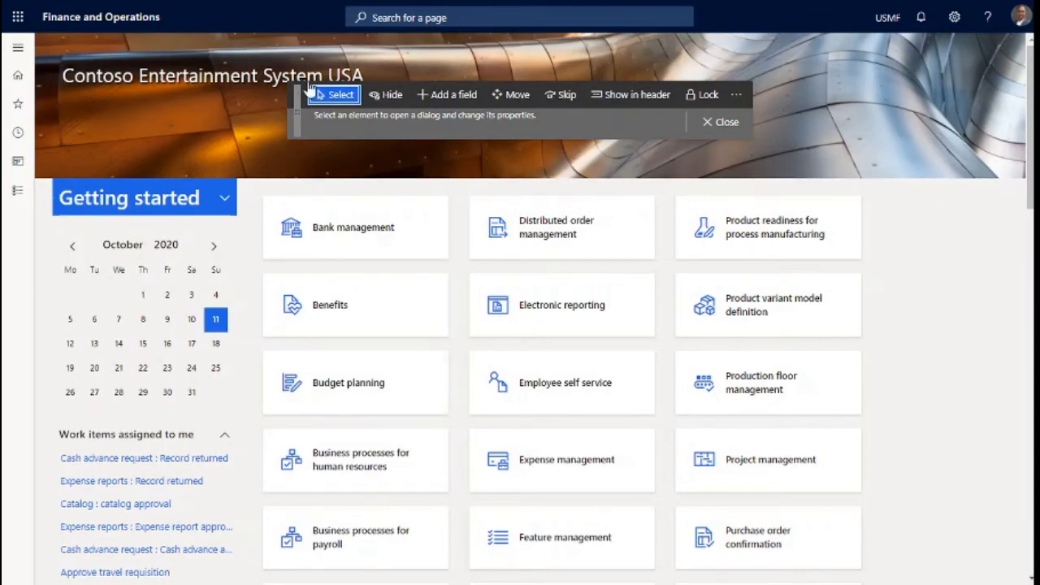
left_click(376, 80)
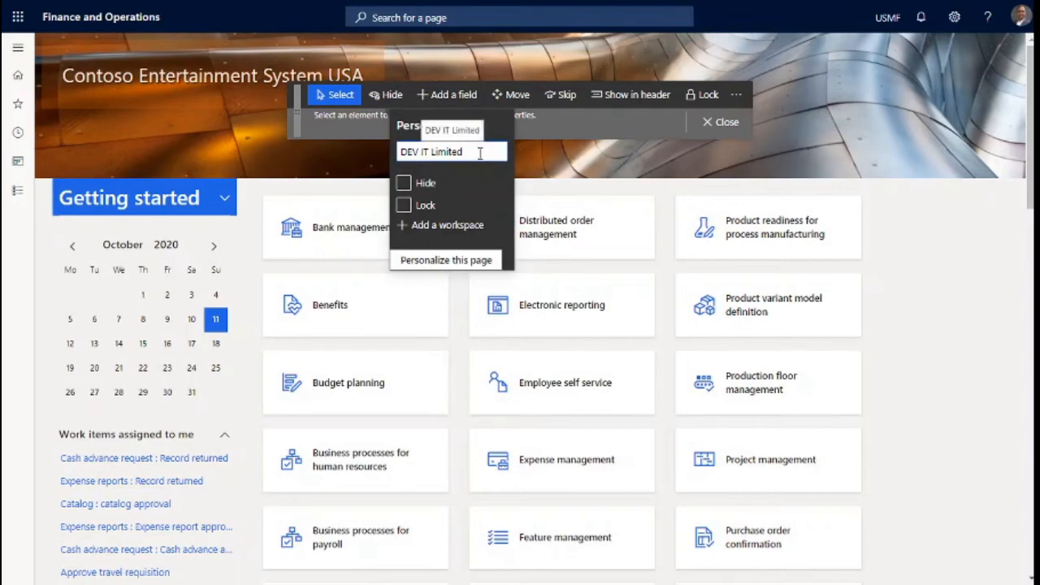
left_click(465, 260)
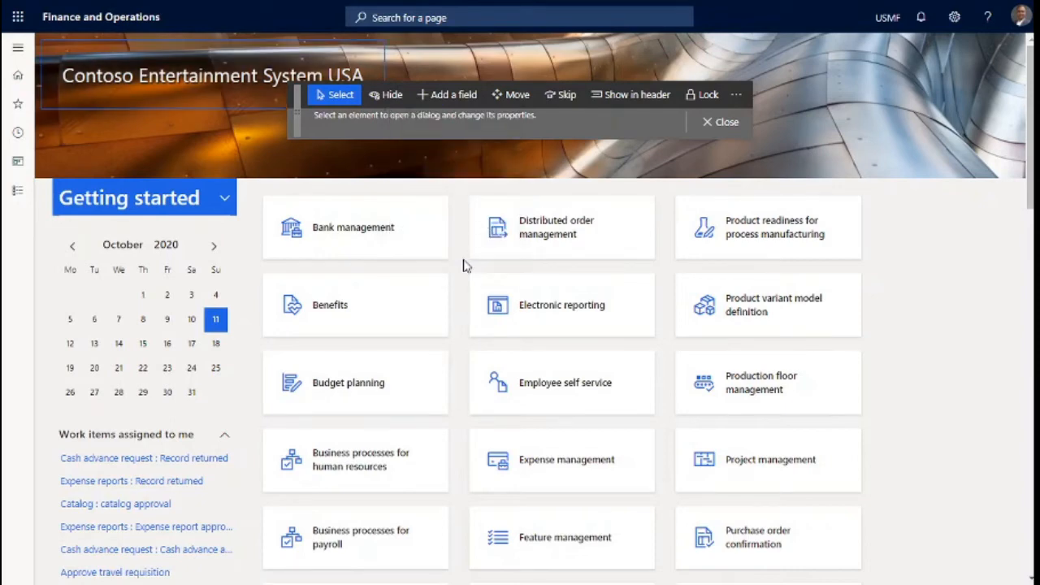
left_click(924, 242)
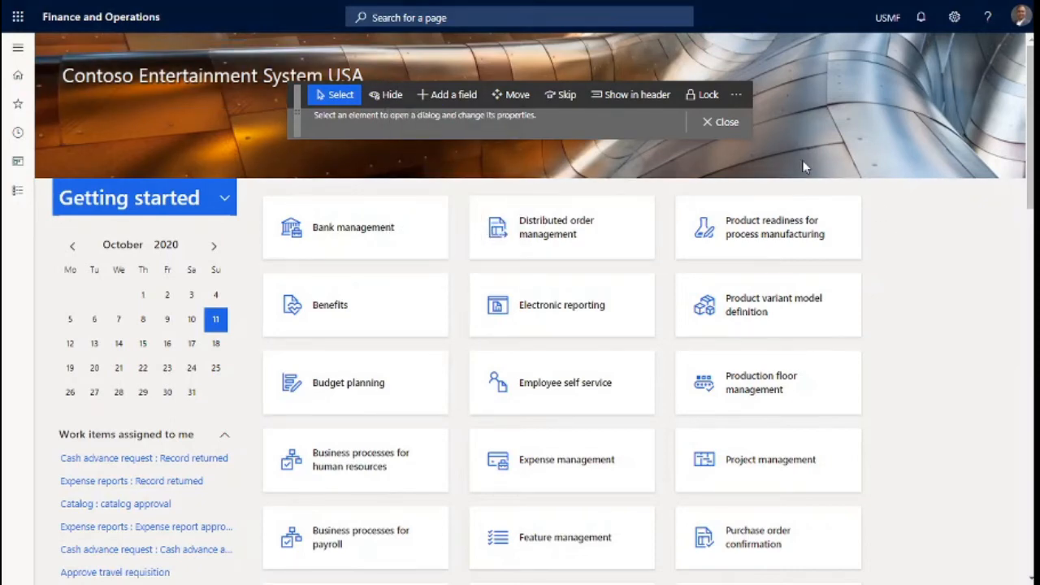
left_click(739, 123)
left_click(739, 124)
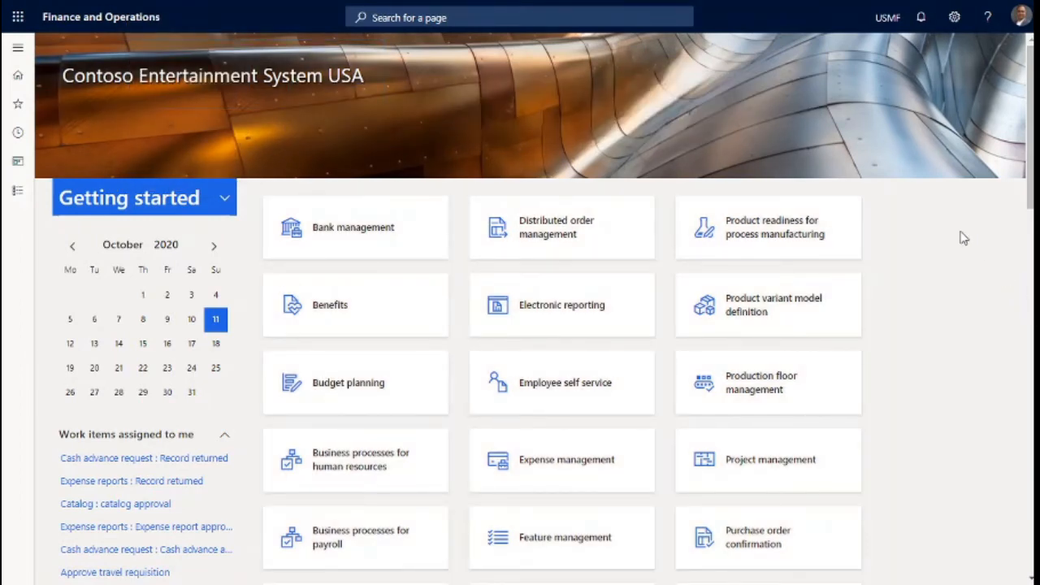
Personalize the dashboard by hiding the Employee self service workspace tile
scroll(964, 238, "down", 2)
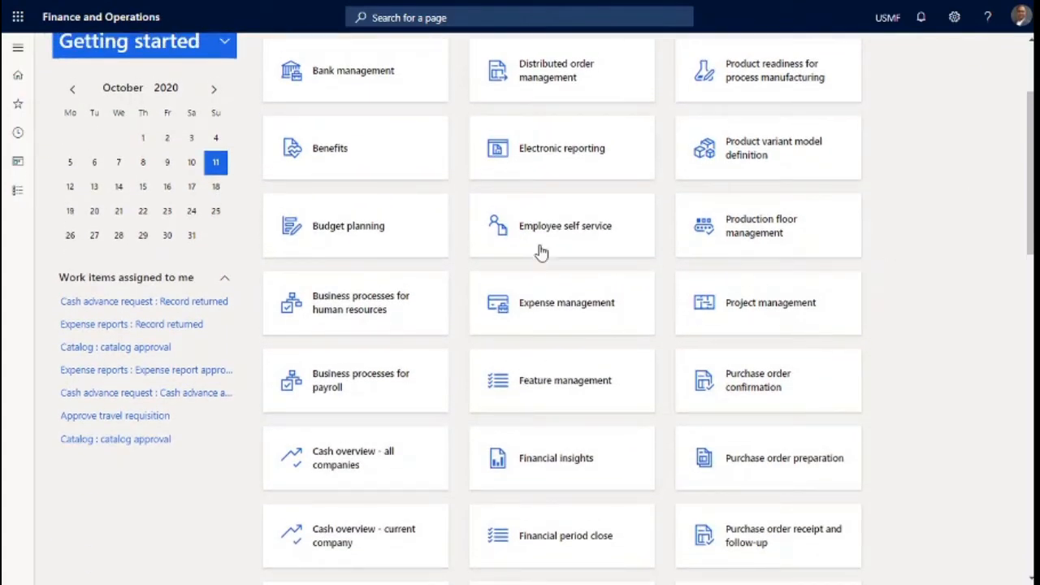
scroll(648, 325, "up", 2)
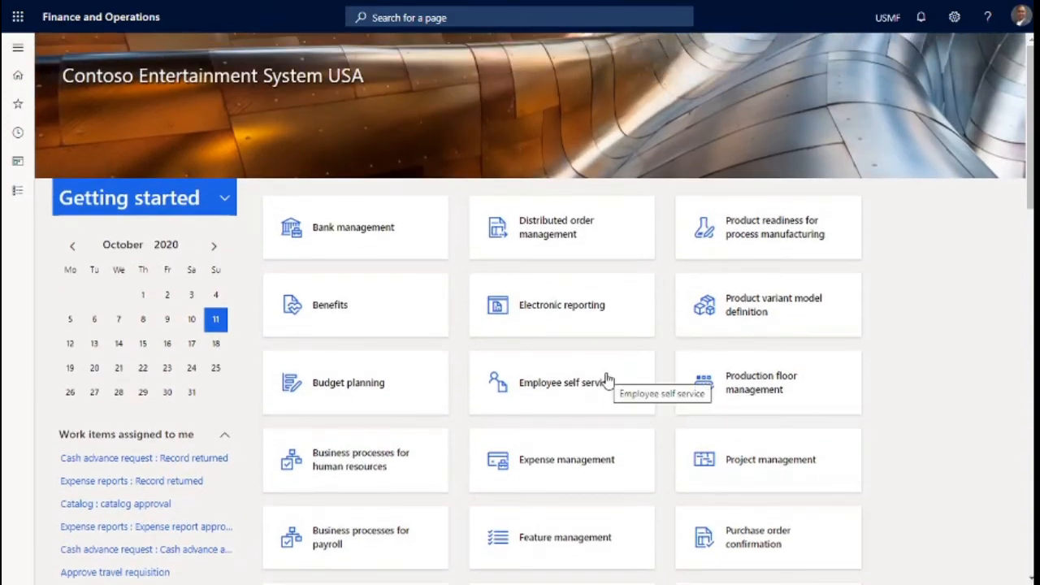
left_click(954, 17)
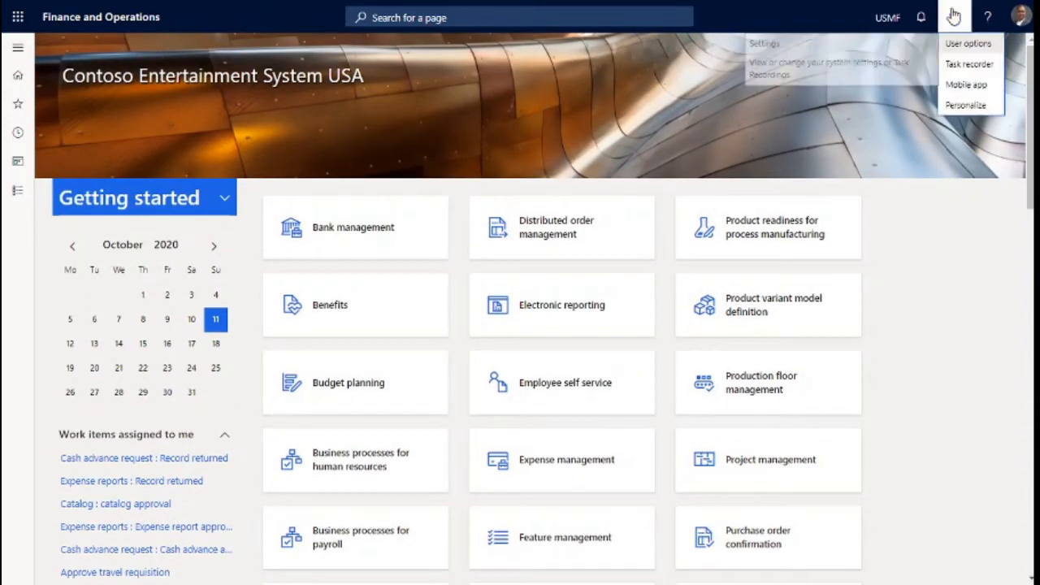
left_click(966, 105)
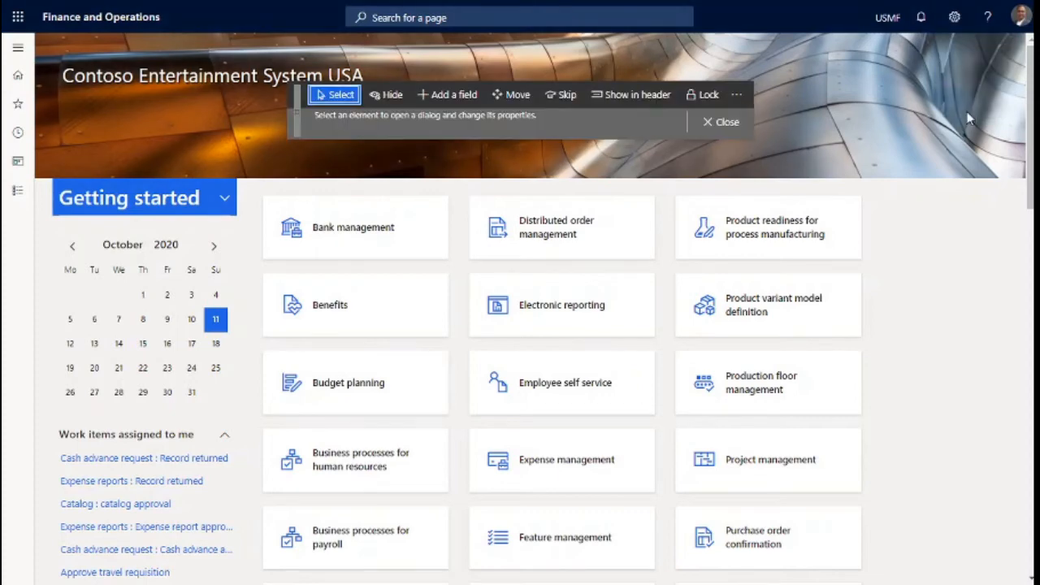
left_click(392, 95)
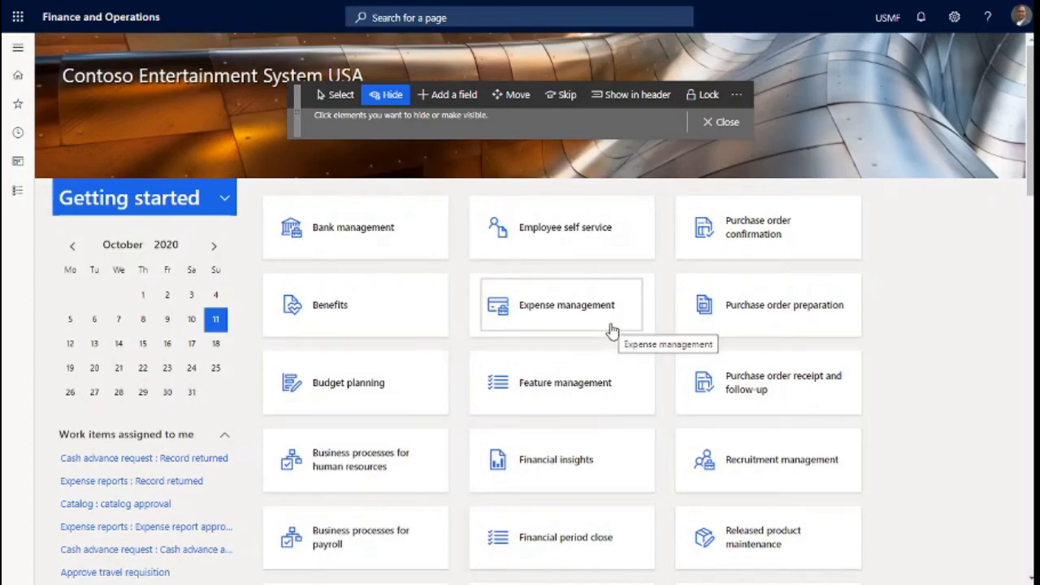
left_click(570, 216)
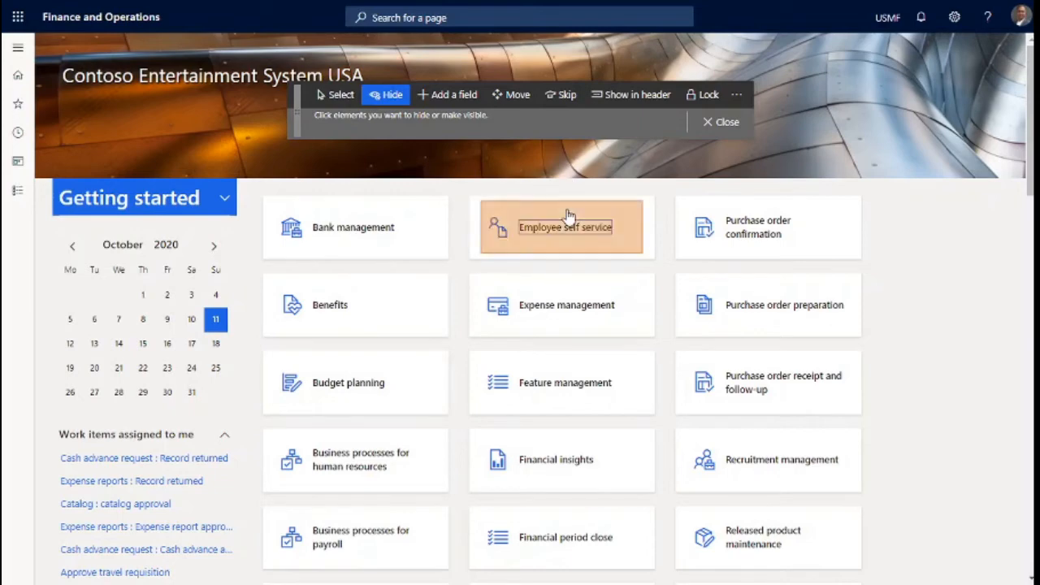
left_click(717, 123)
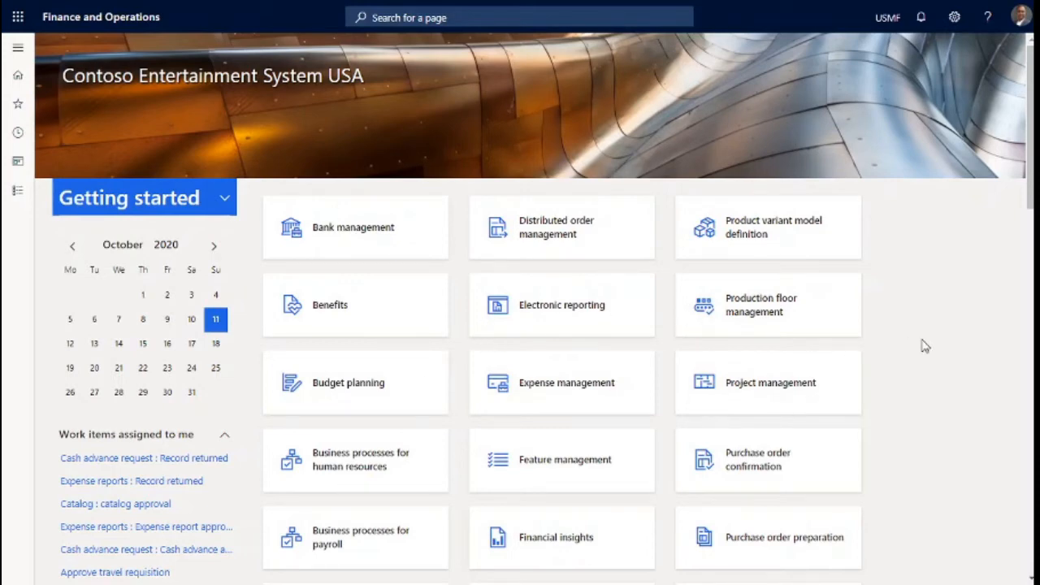
scroll(925, 346, "down", 15)
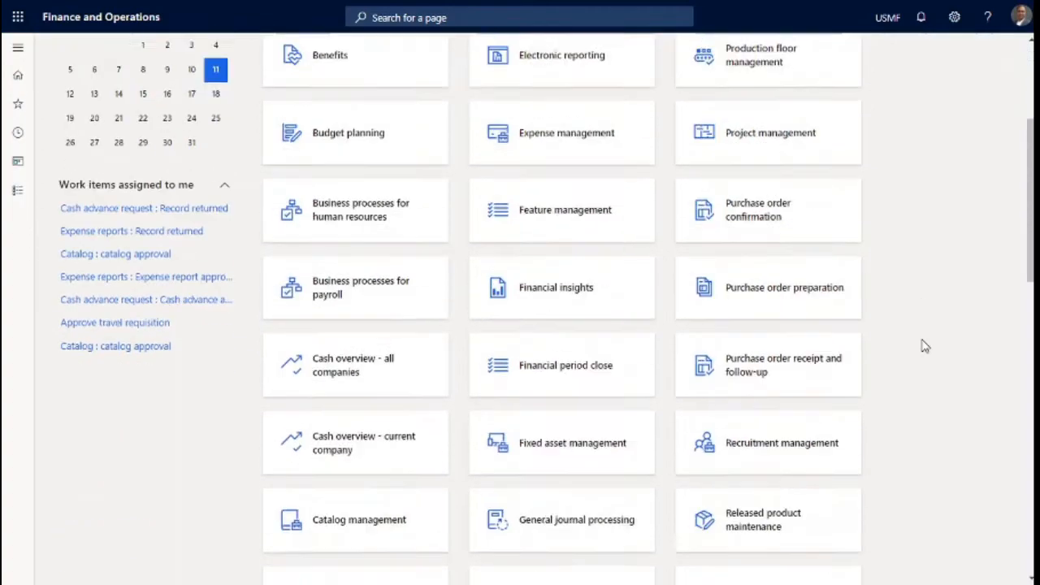
scroll(925, 346, "up", 15)
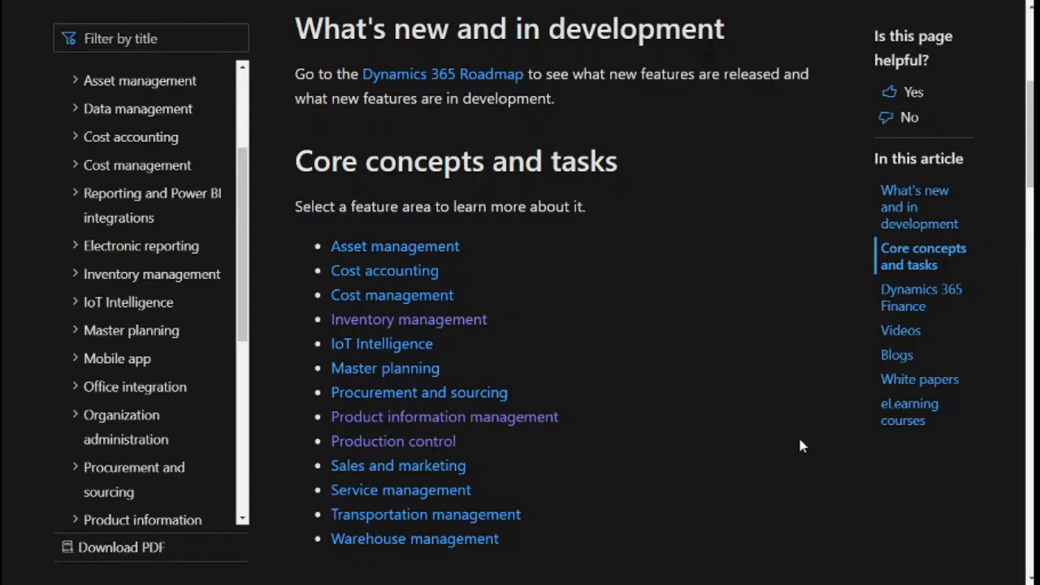
In the Supply Chain Management documentation, expand the Warehouse management topic in the table of contents and view its subtopics
scroll(800, 446, "down", 1)
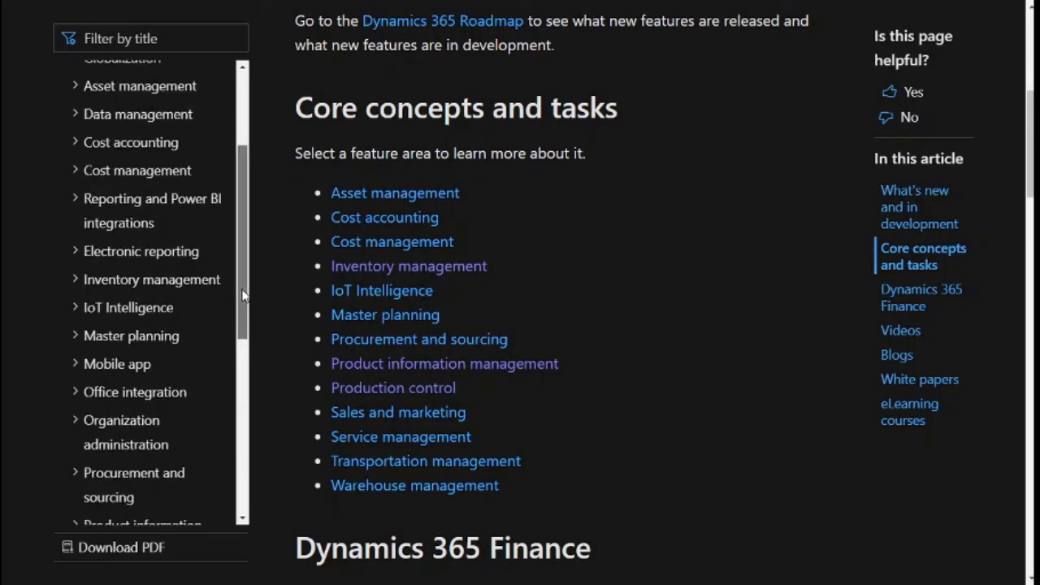
left_click_drag(243, 303, 238, 427)
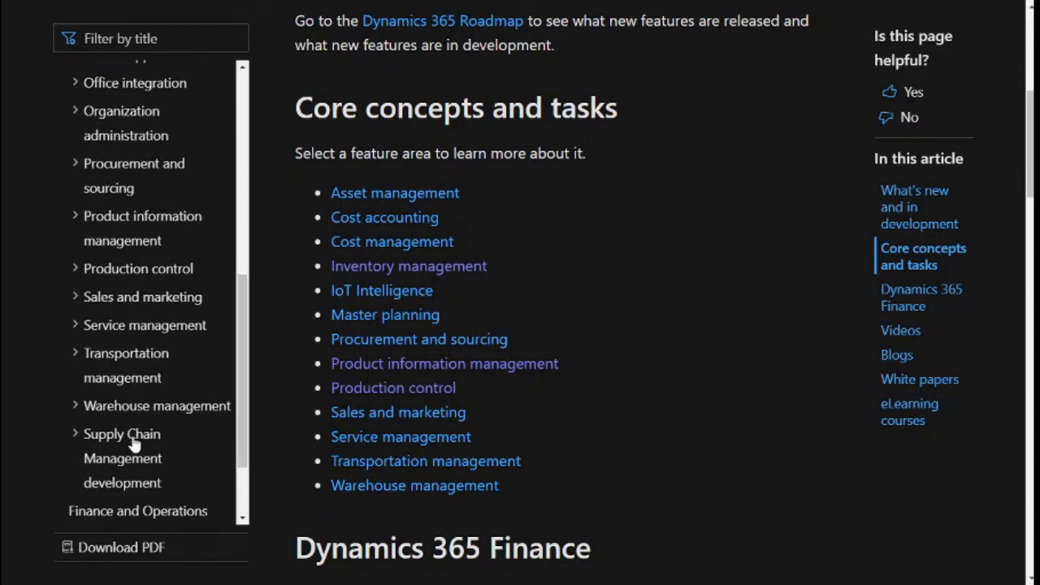
left_click(72, 408)
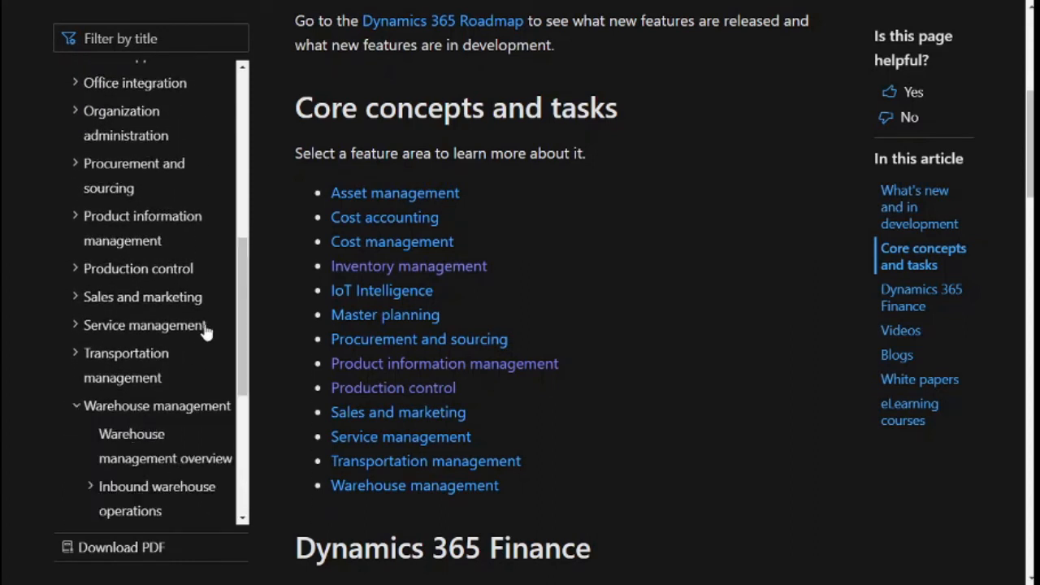
left_click_drag(246, 297, 241, 360)
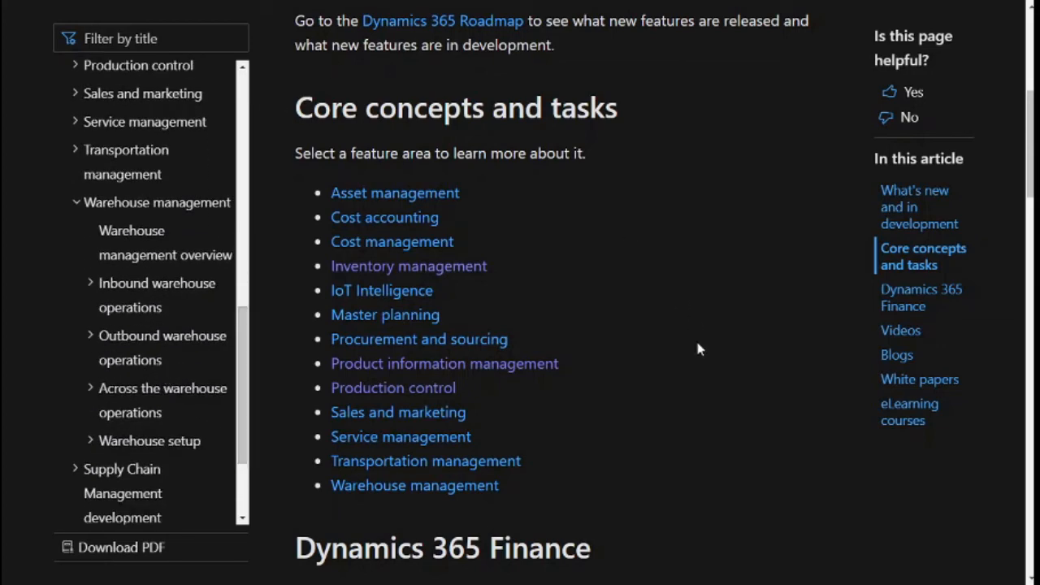
Look through the documentation page's Videos, Blogs, White papers and eLearning courses sections
scroll(696, 338, "down", 7)
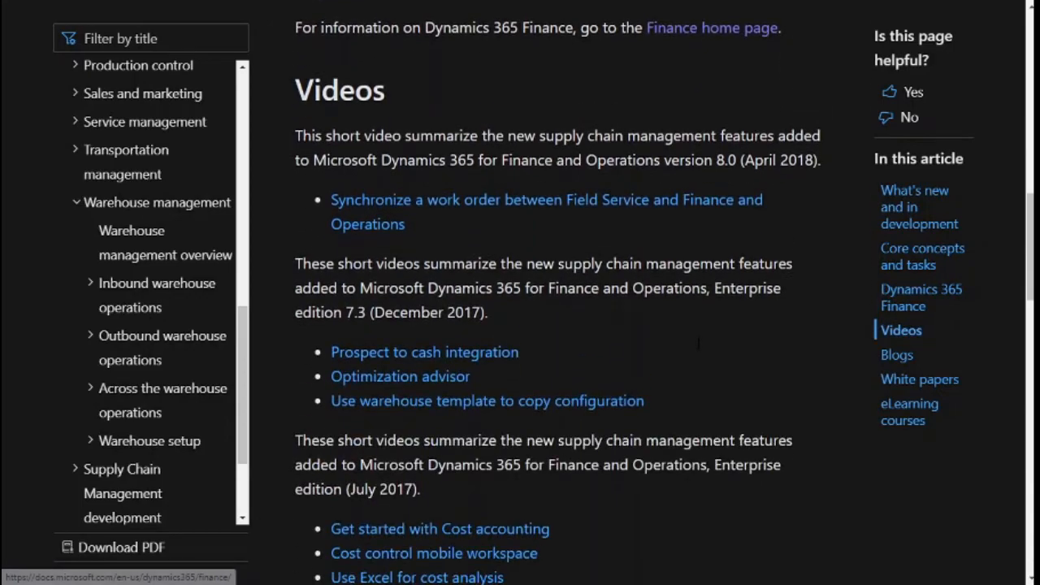
scroll(698, 344, "down", 15)
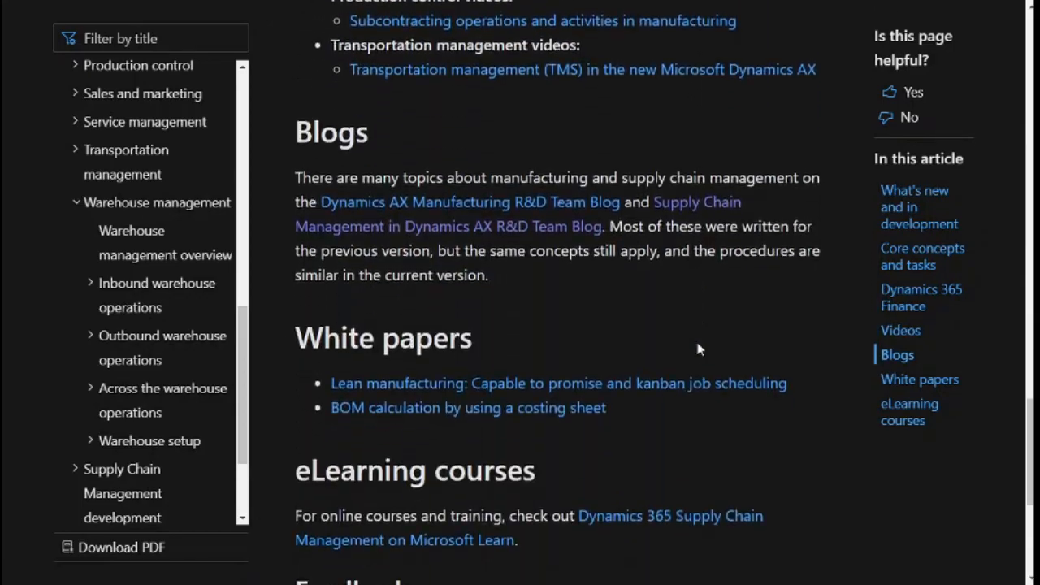
scroll(698, 348, "down", 5)
scroll(696, 338, "up", 20)
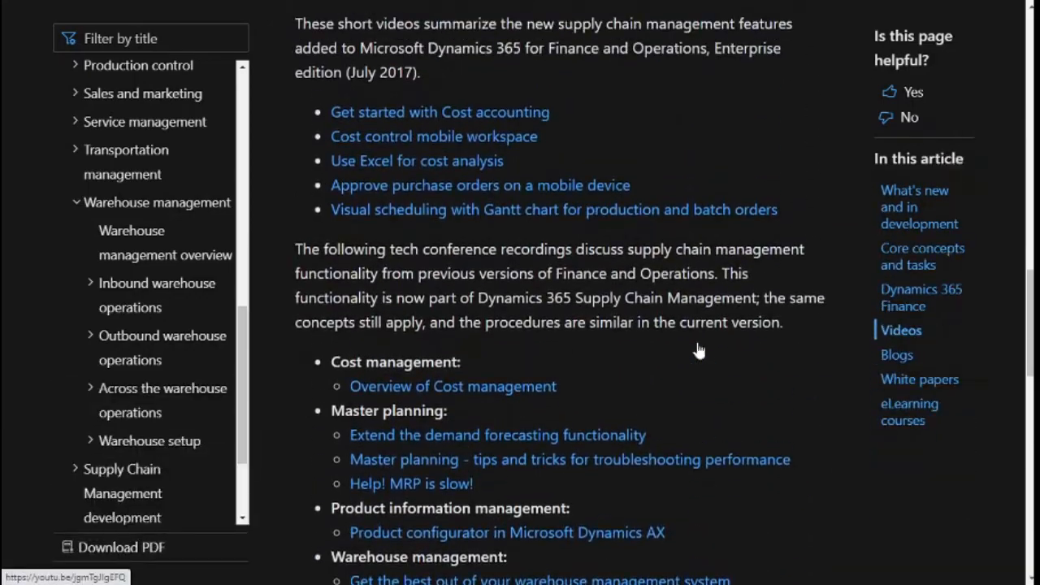
scroll(697, 341, "up", 4)
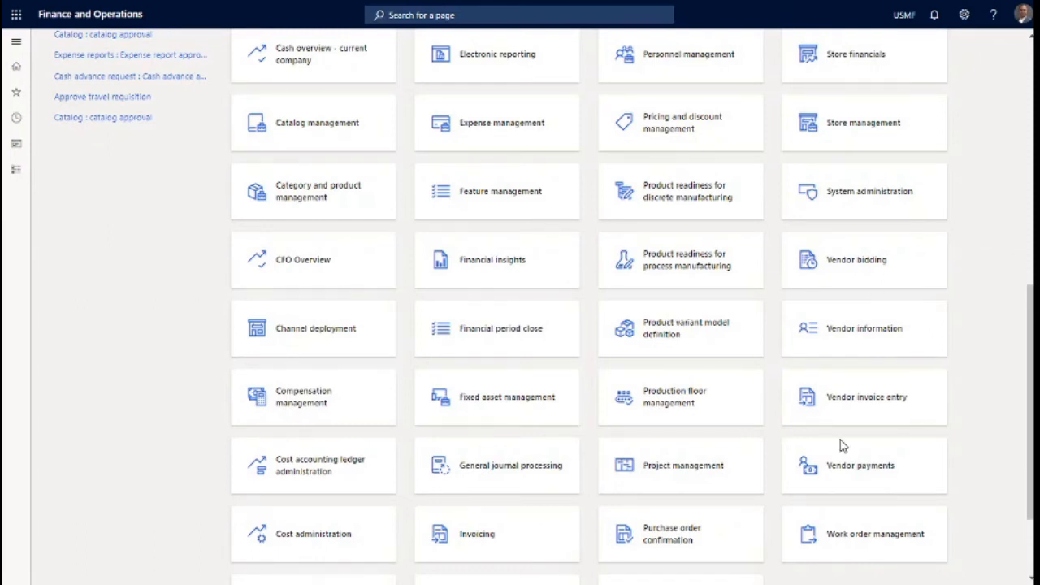
Switch back to the Finance and Operations dashboard, enlarge the page, and look through the workspace tiles
key("ctrl+plus")
key("ctrl+plus")
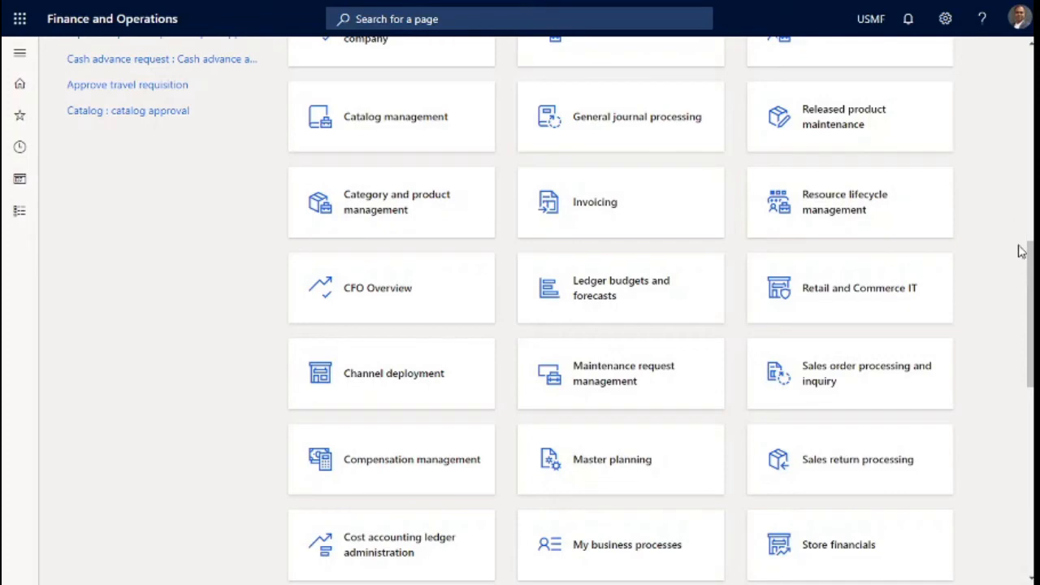
scroll(1017, 283, "down", 1)
scroll(1019, 284, "up", 3)
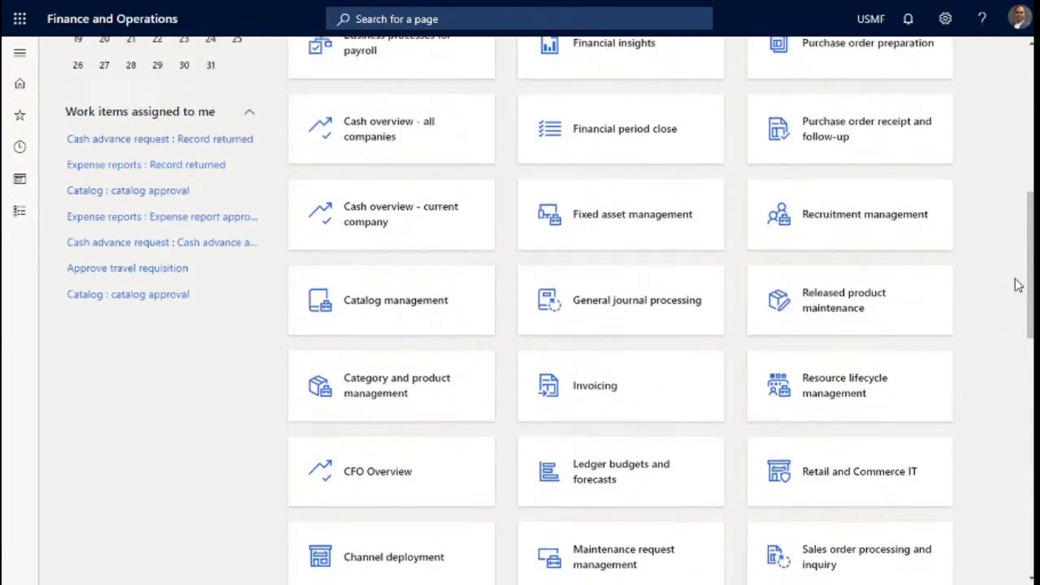
scroll(1018, 284, "up", 1)
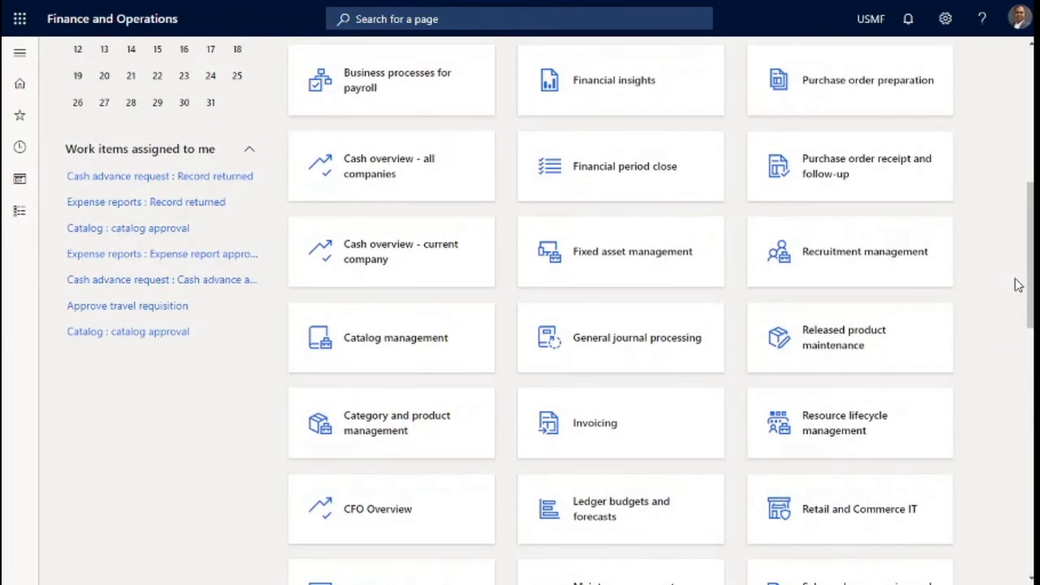
scroll(1018, 284, "up", 2)
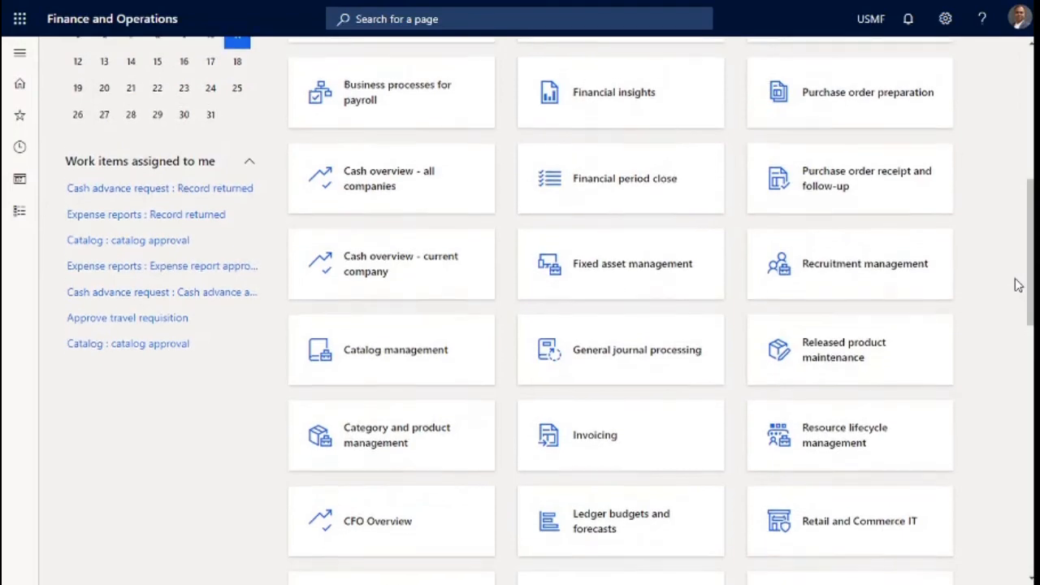
scroll(1019, 285, "down", 2)
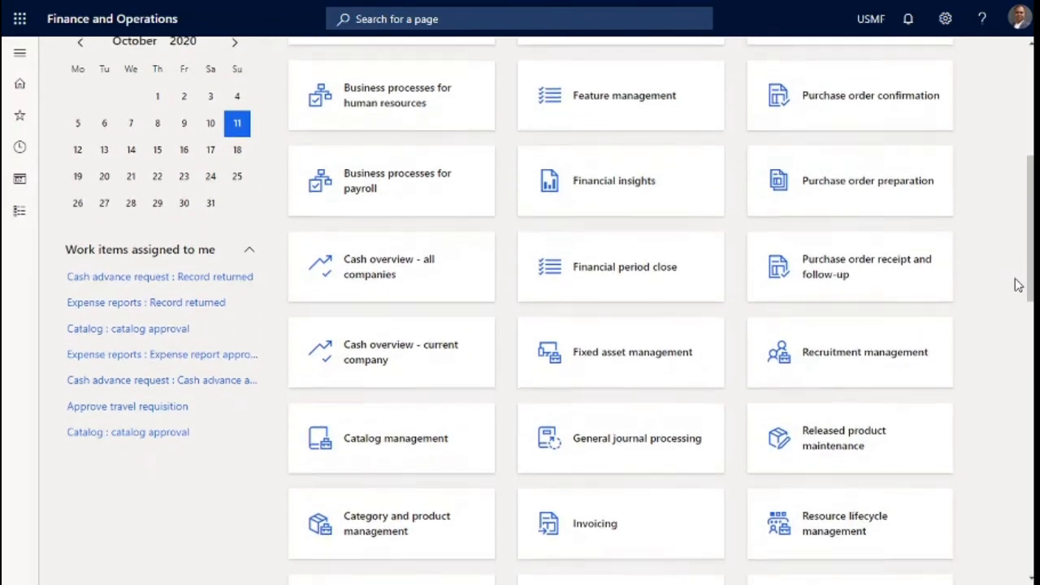
scroll(1019, 284, "down", 1)
scroll(1019, 285, "down", 3)
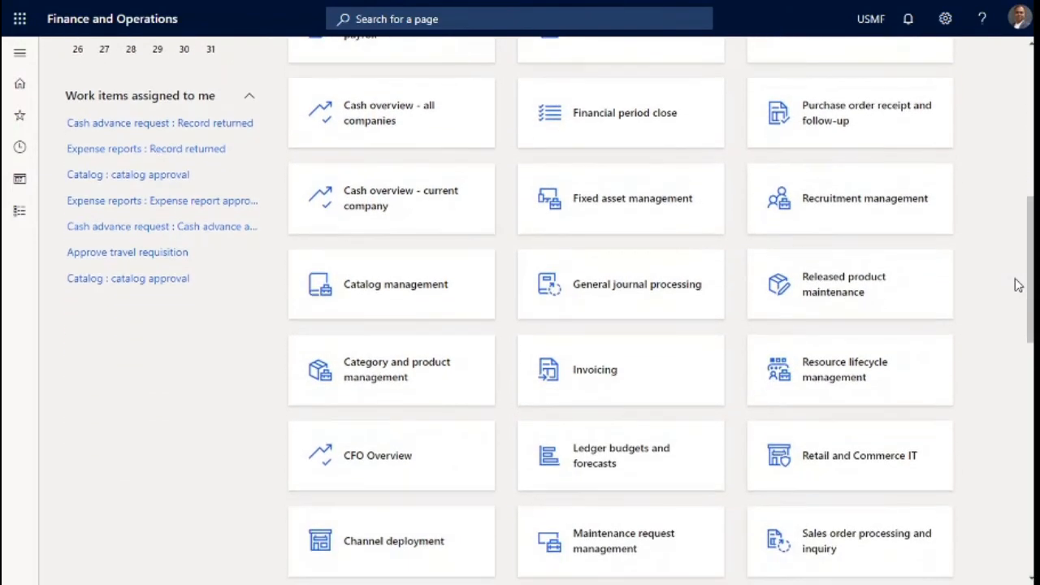
scroll(1018, 285, "down", 3)
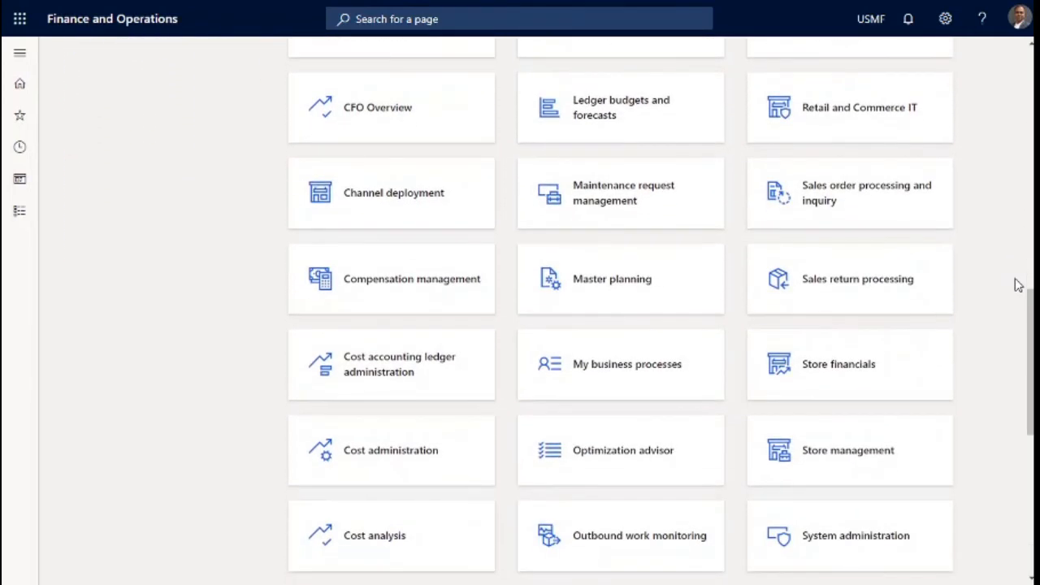
Find the Product readiness for discrete manufacturing workspace among the dashboard tiles and open it
scroll(1019, 285, "down", 3)
scroll(1018, 285, "down", 2)
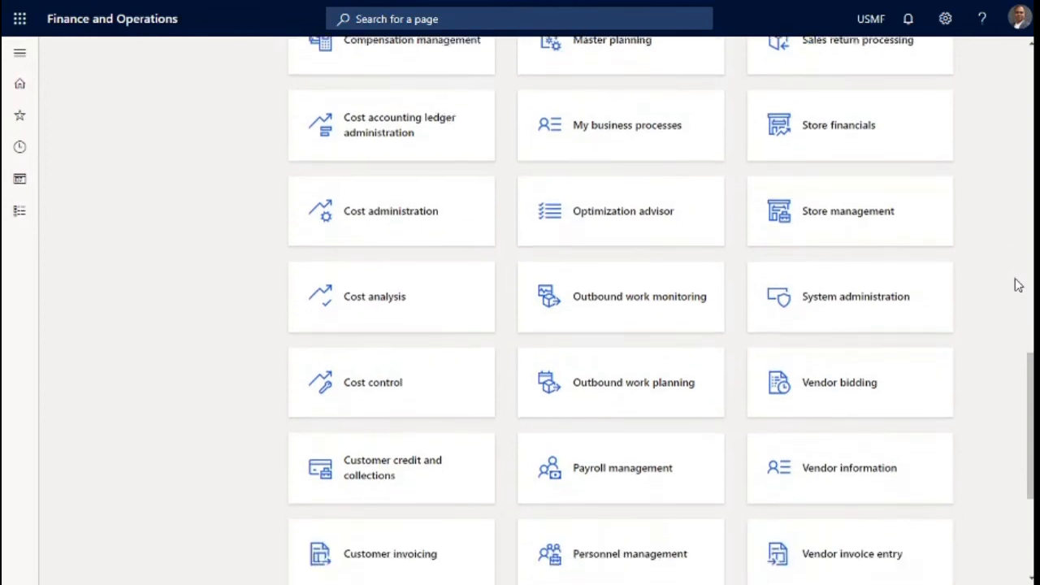
scroll(1018, 285, "down", 3)
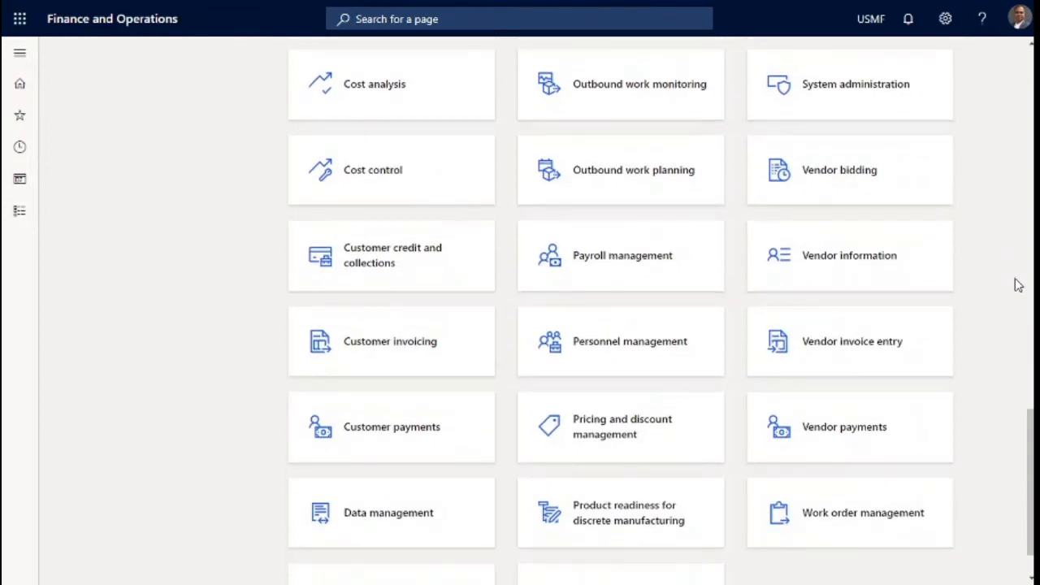
scroll(1019, 284, "down", 1)
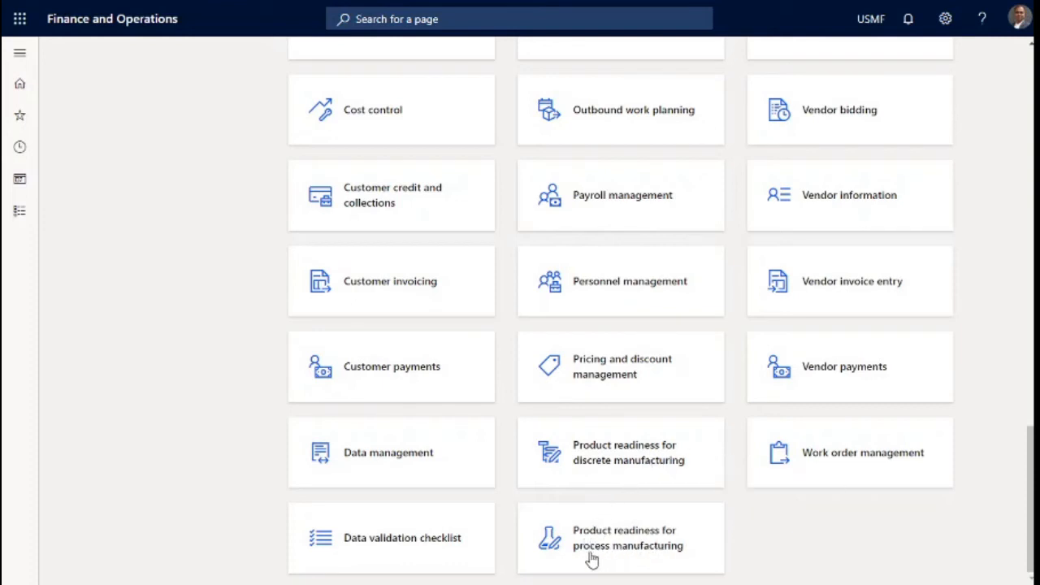
left_click(638, 462)
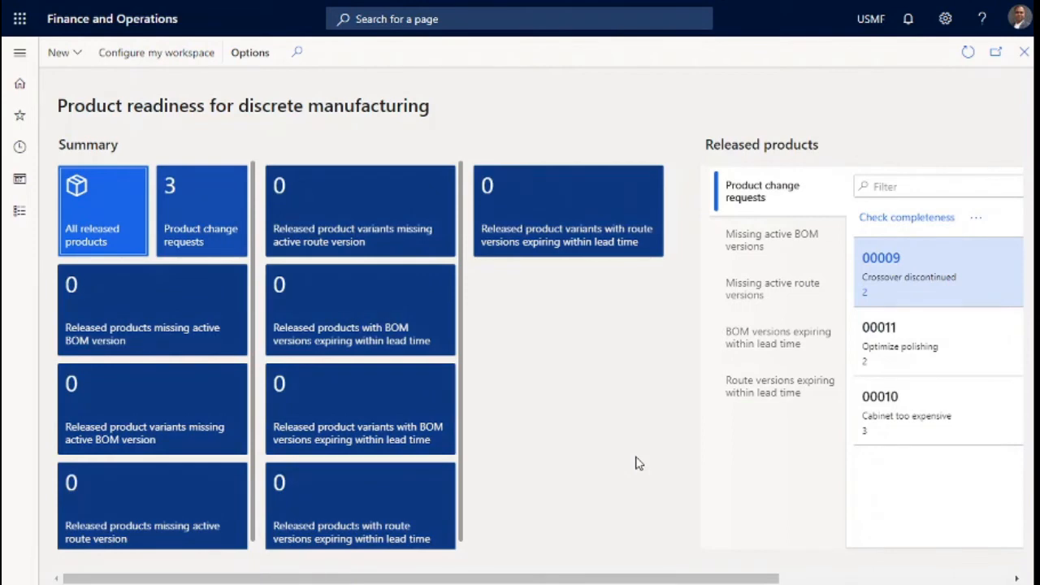
Shrink the workspace page enough to examine its Summary tiles, Released products lists and Links section
key("ctrl+minus")
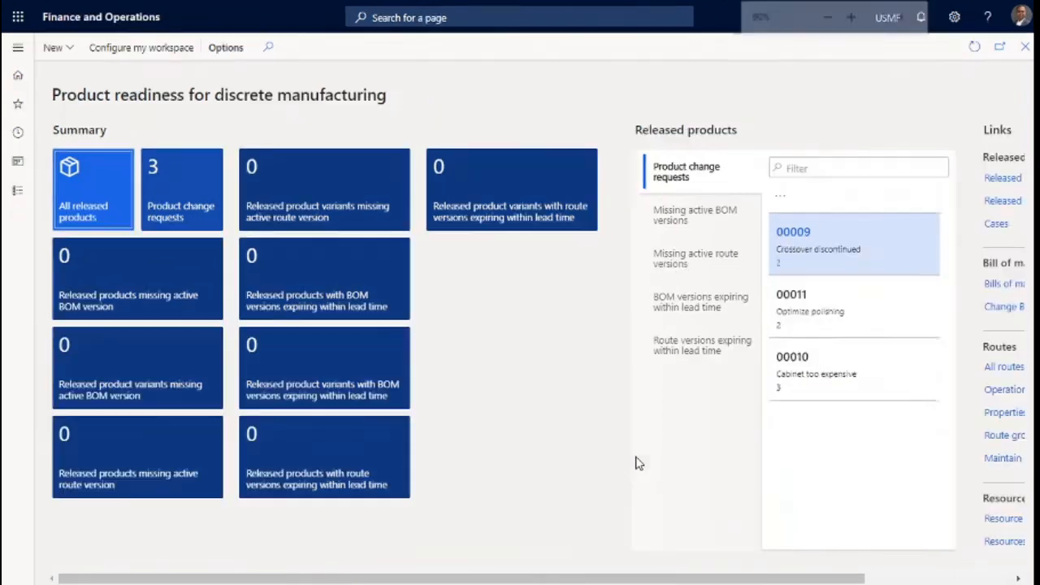
key("ctrl+minus")
key("ctrl+plus")
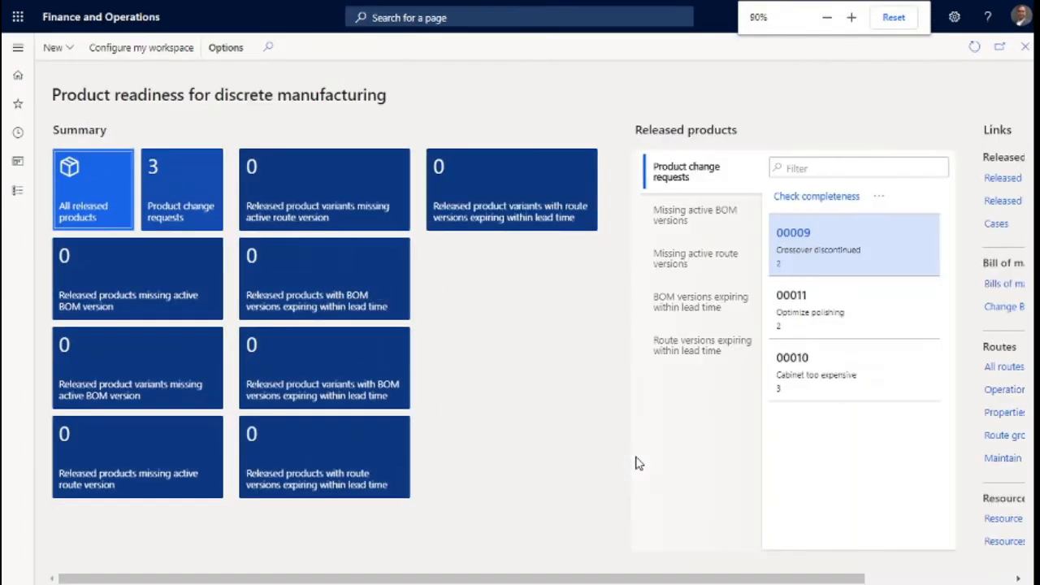
key("ctrl+minus")
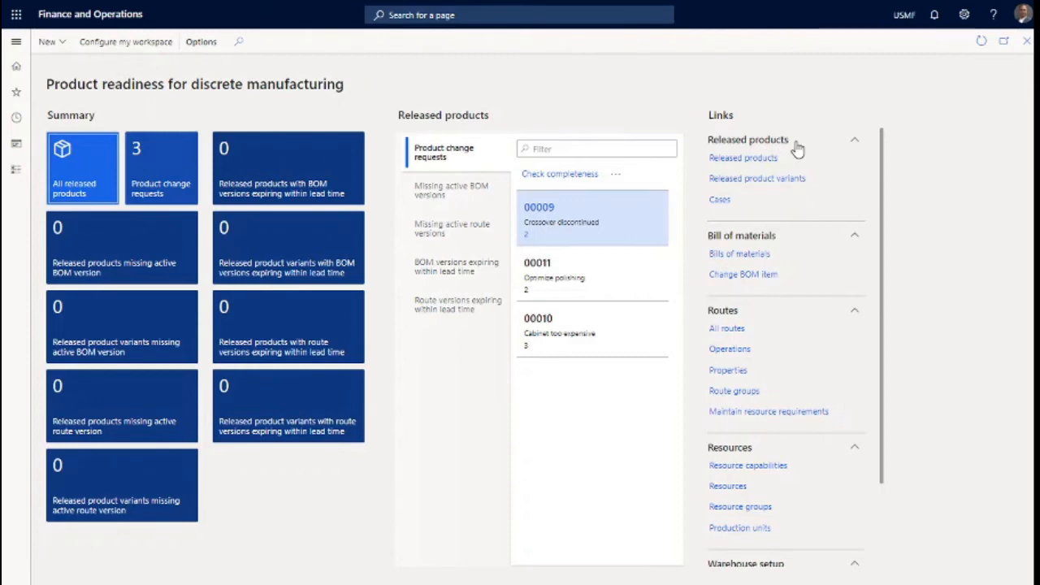
key("ctrl+plus")
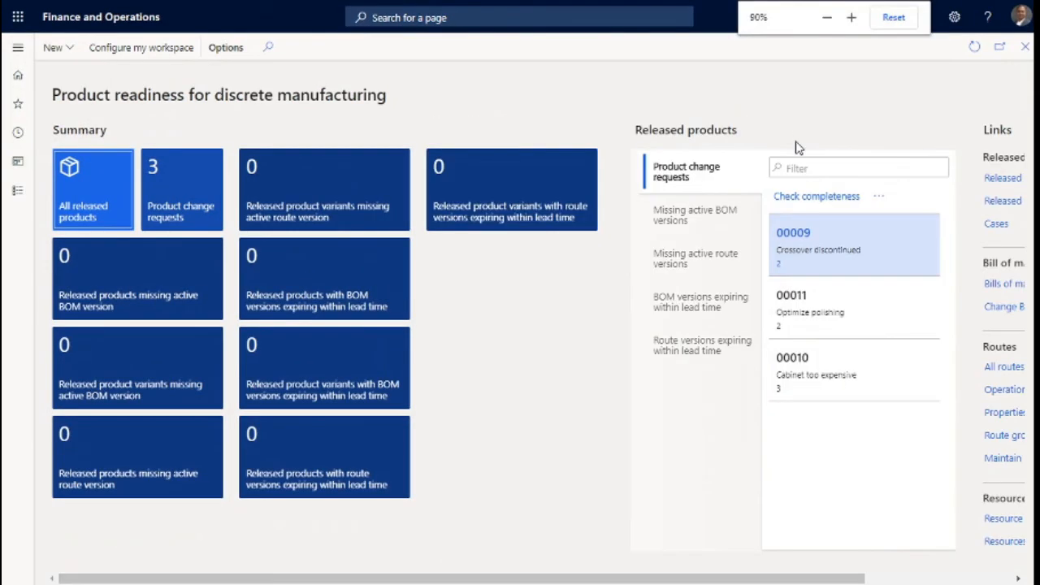
left_click(827, 18)
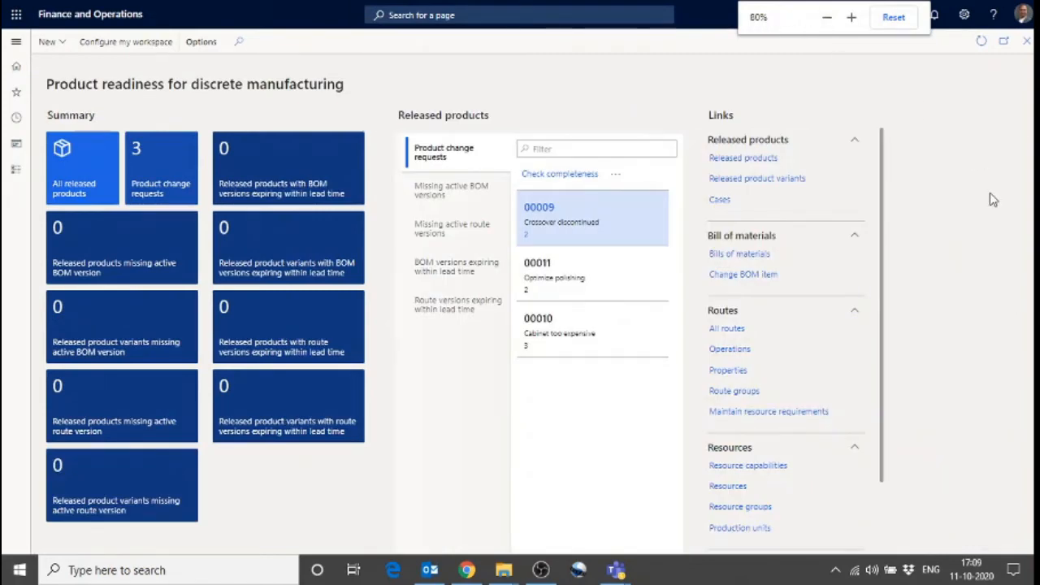
left_click(958, 207)
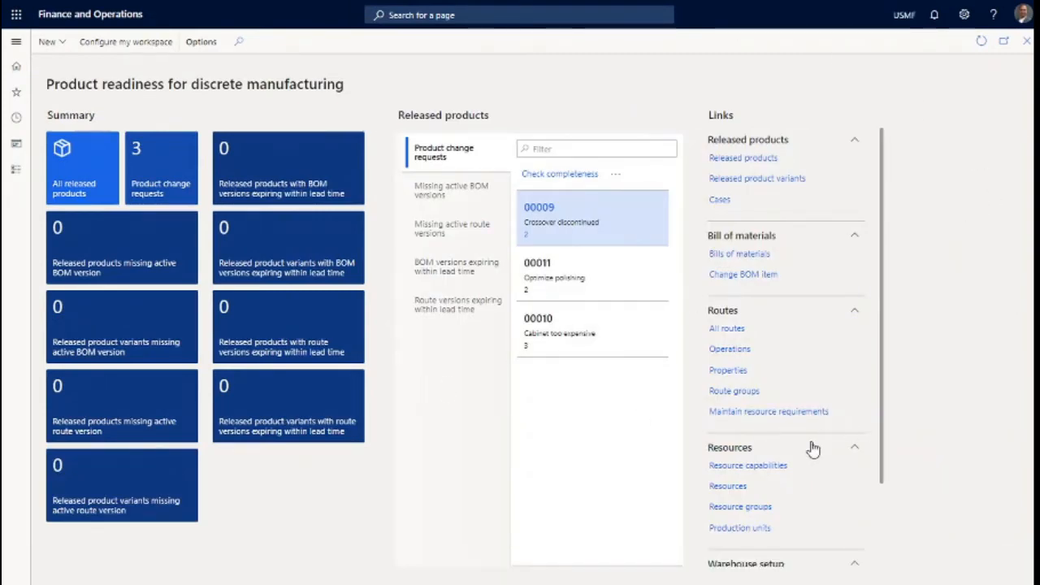
scroll(812, 448, "down", 1)
scroll(813, 448, "up", 1)
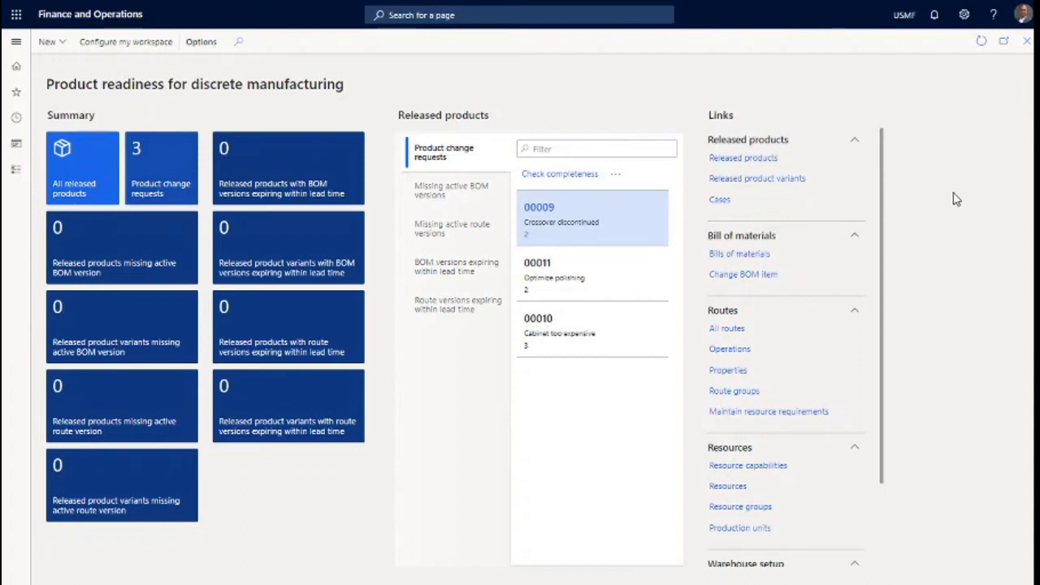
key("ctrl+plus")
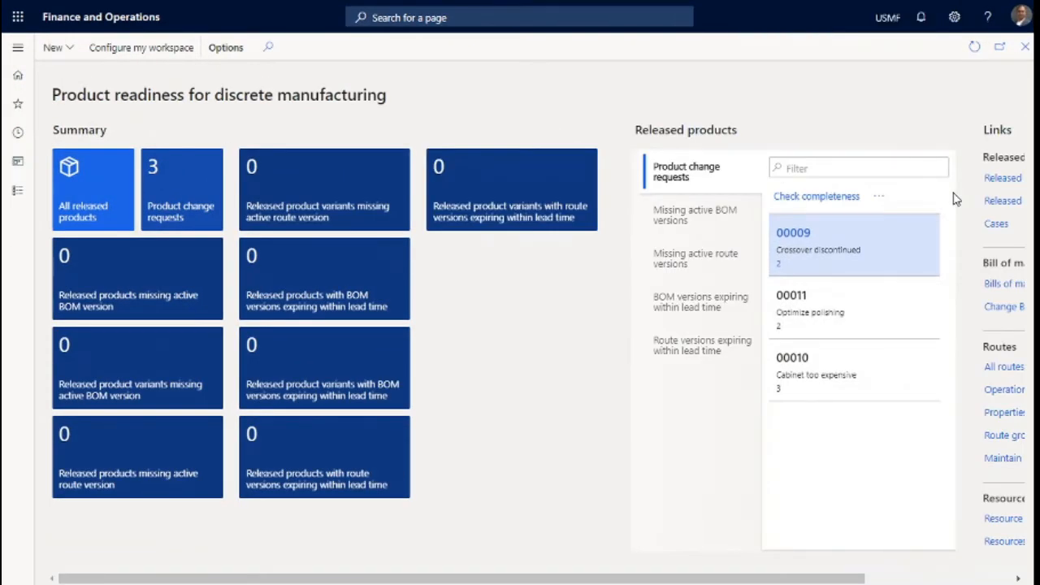
key("ctrl+minus")
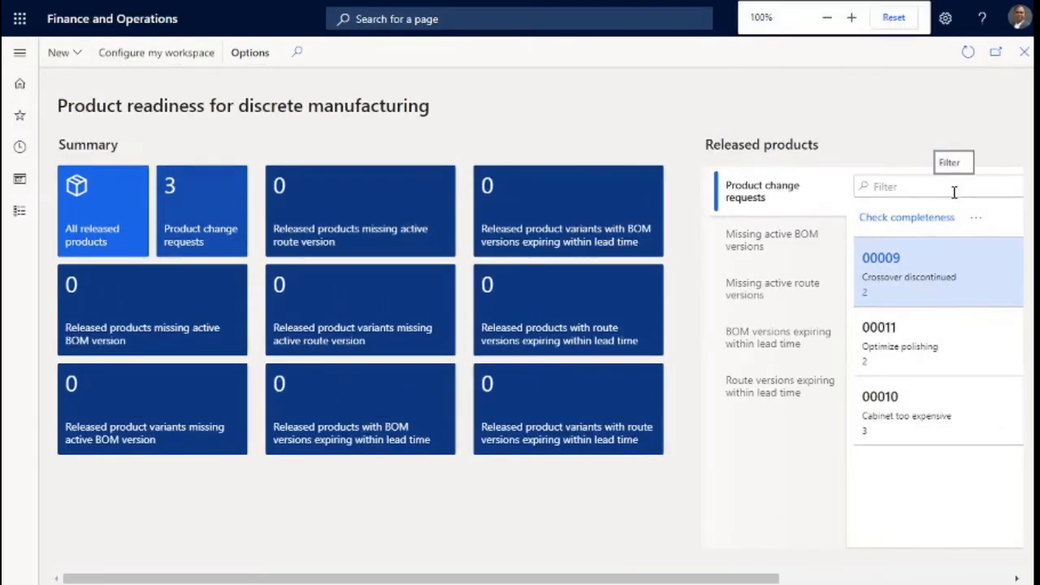
key("ctrl+plus")
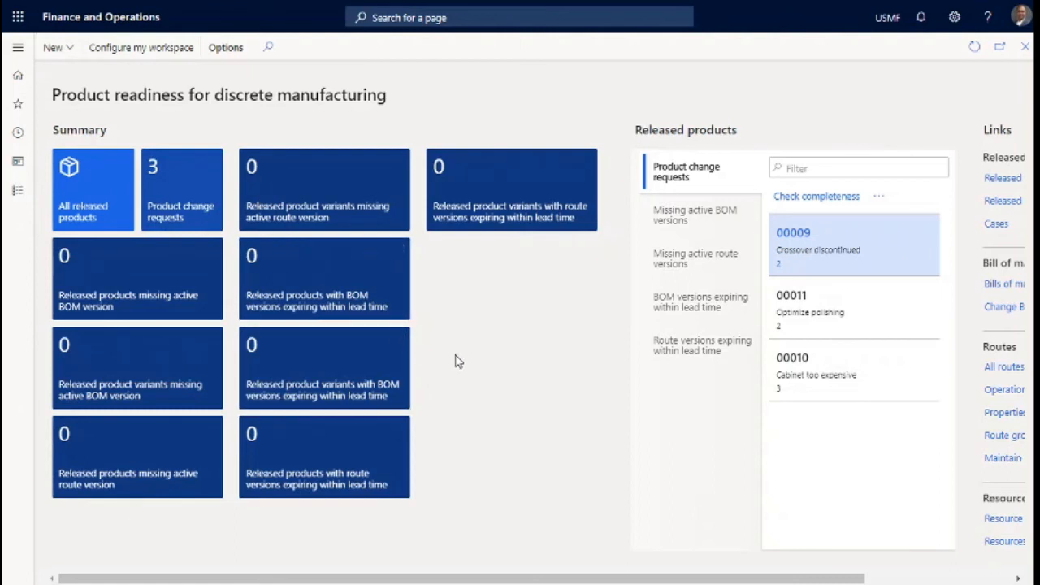
View the released products with missing active BOM versions, return to the product change requests, and close the workspace
left_click(728, 221)
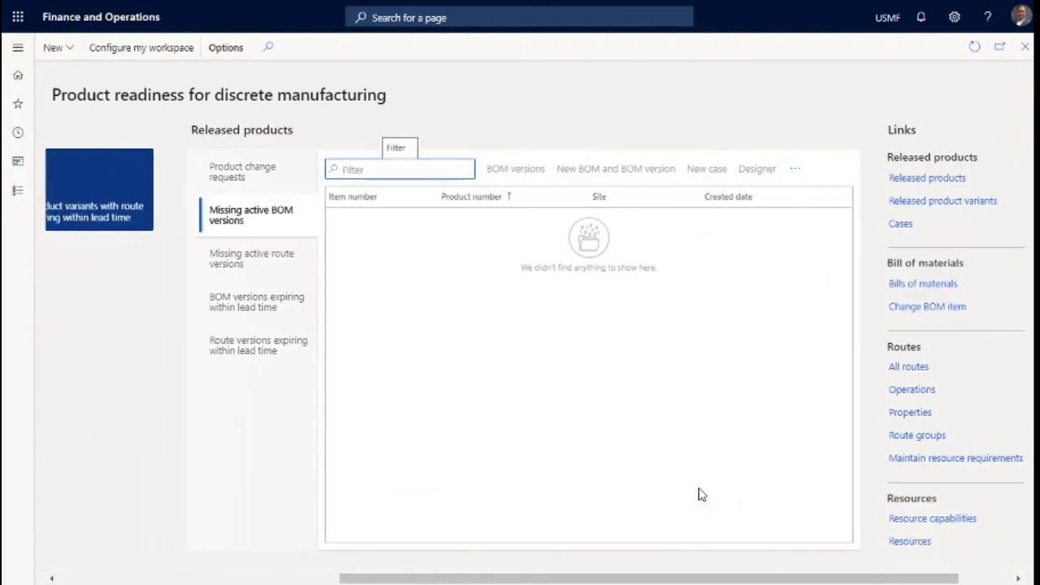
left_click(262, 176)
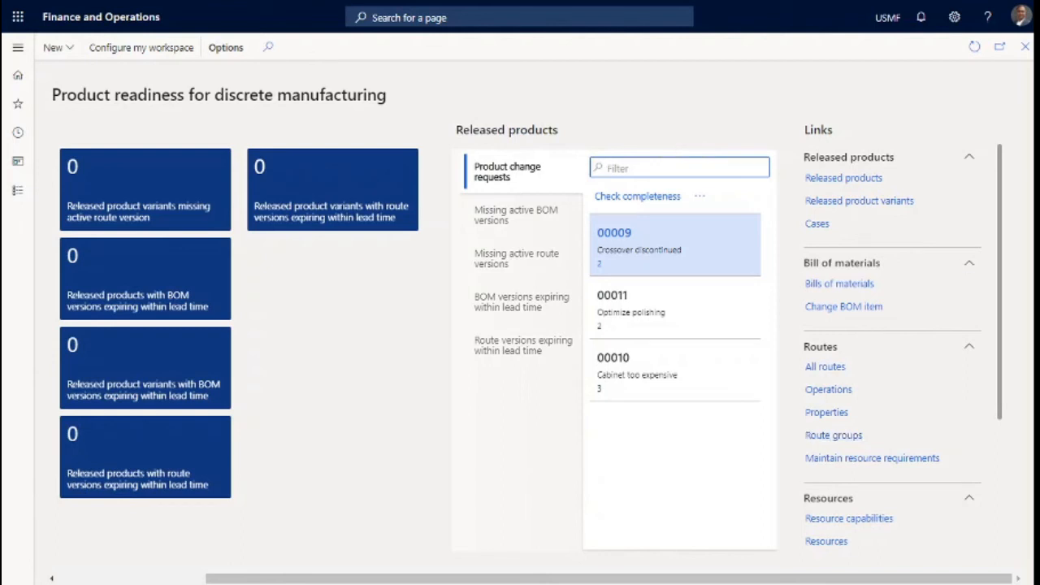
left_click(1026, 47)
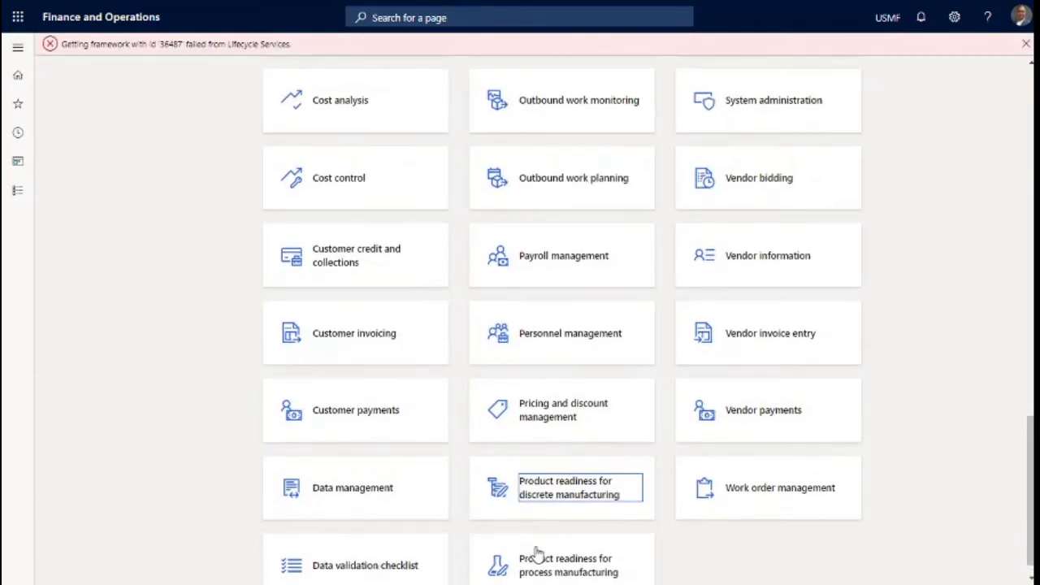
Open the Product readiness for process manufacturing workspace, examine its summary tiles, change requests and links, and close it
left_click(543, 569)
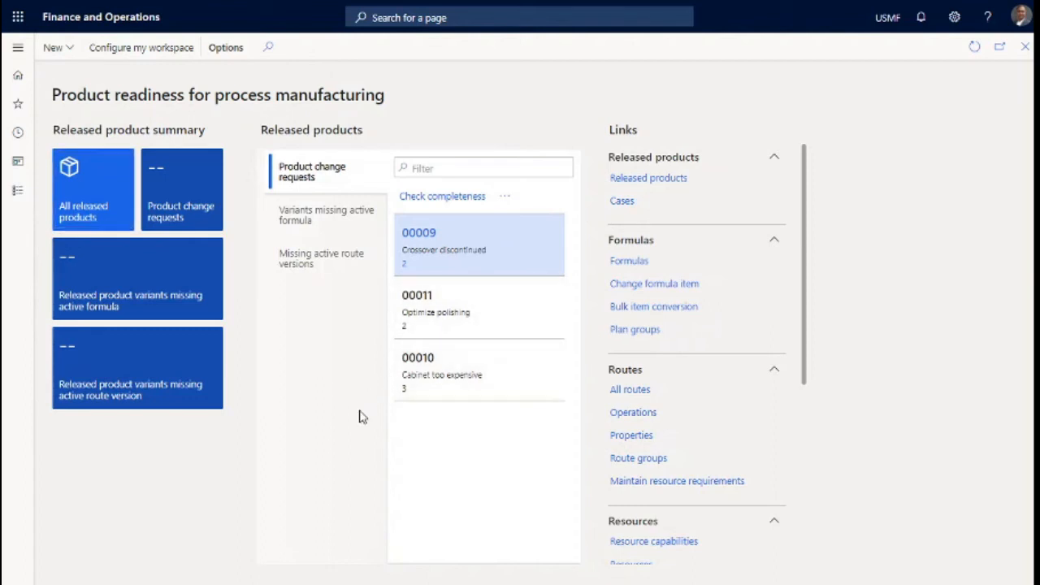
key("ctrl+plus")
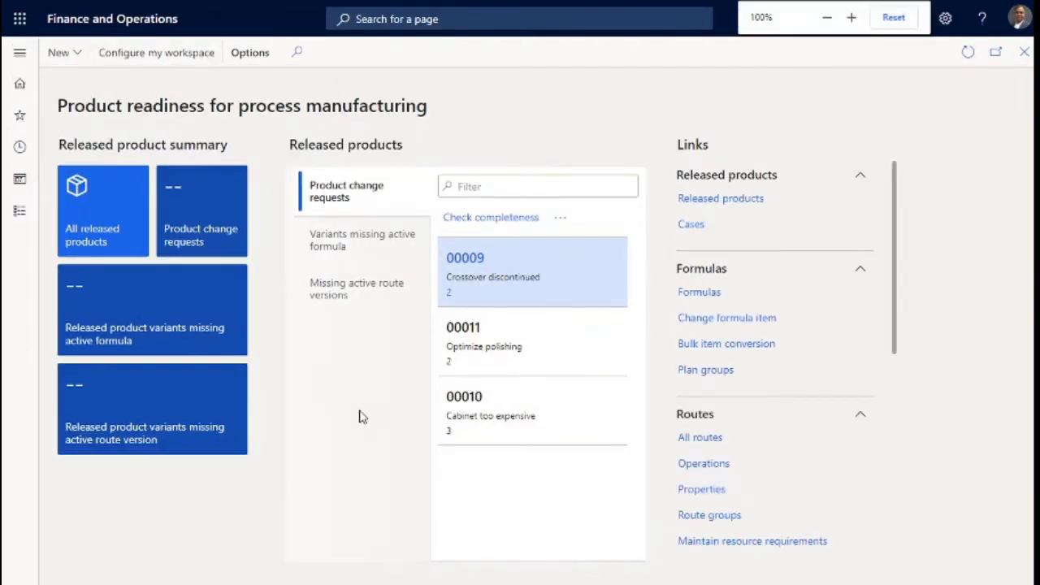
key("ctrl+plus")
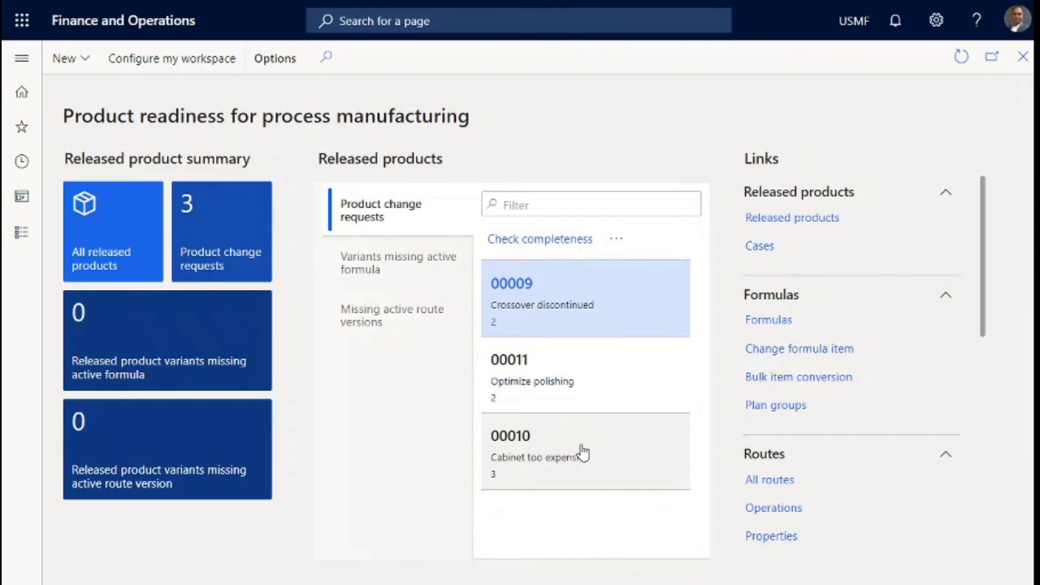
mouse_move(582, 453)
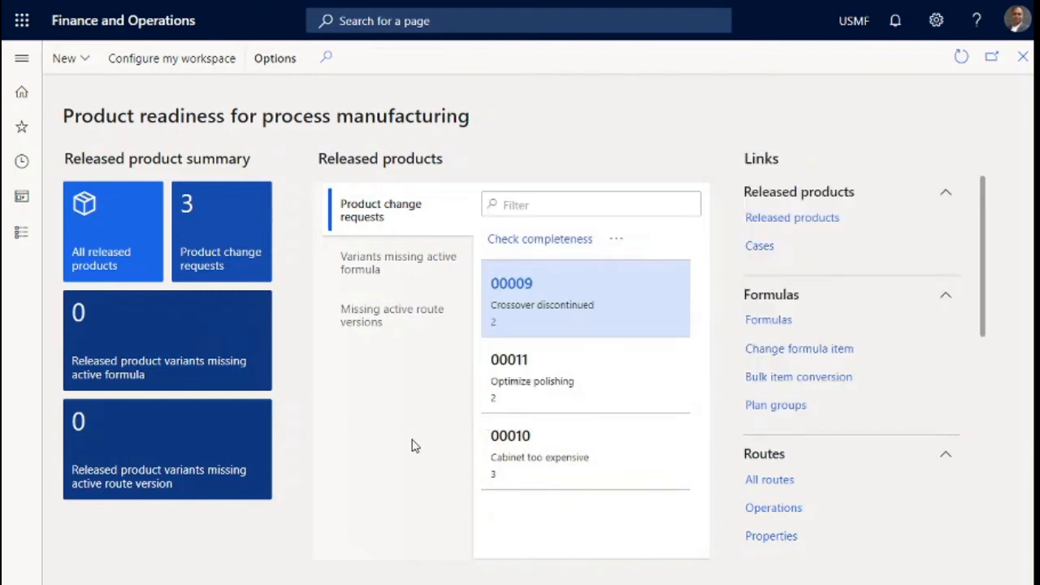
left_click(1025, 56)
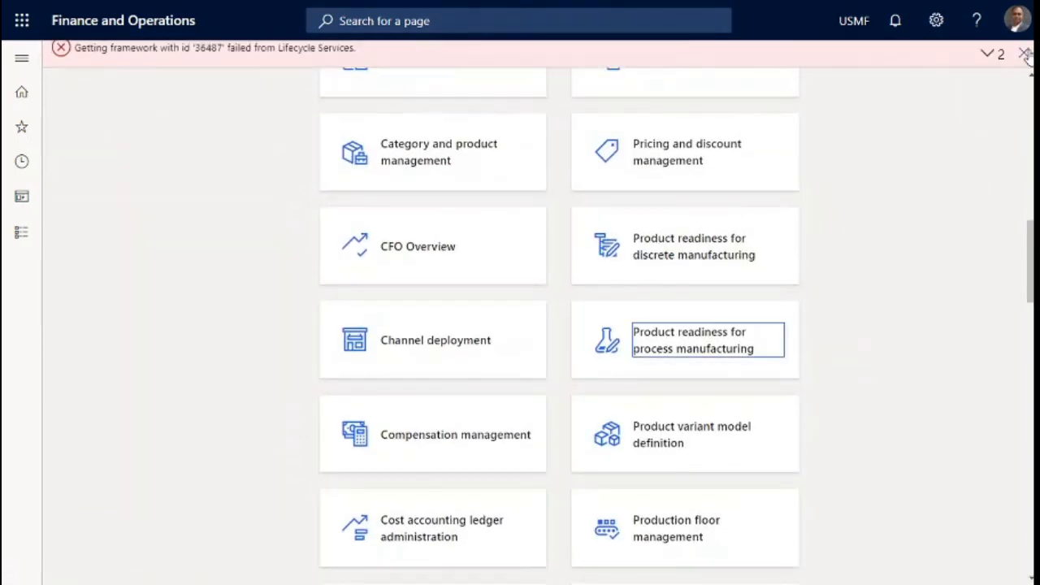
Reduce the dashboard's page zoom to 80% and dismiss the Lifecycle Services error notification
key("ctrl+minus")
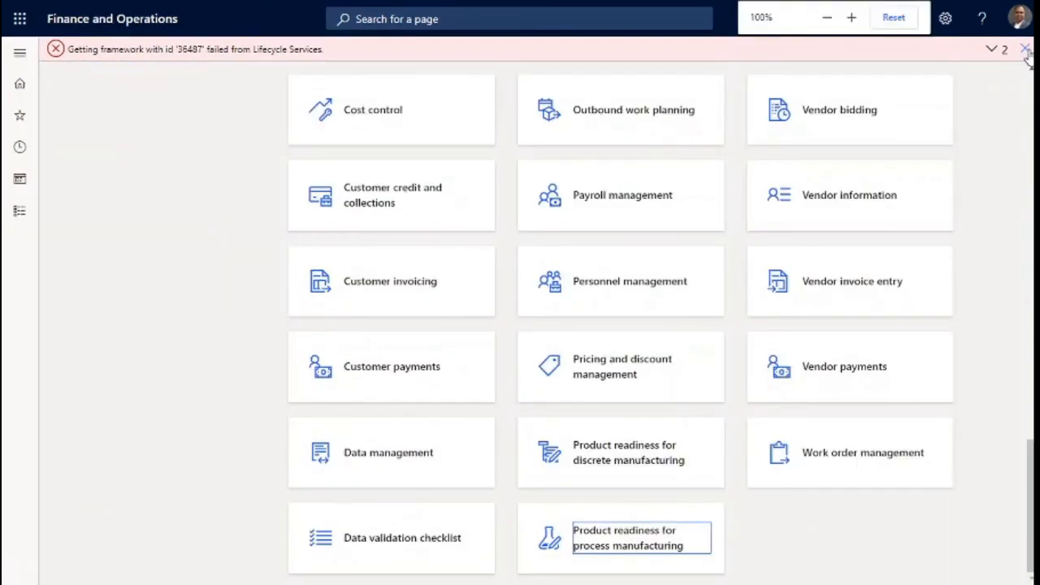
key("ctrl+minus")
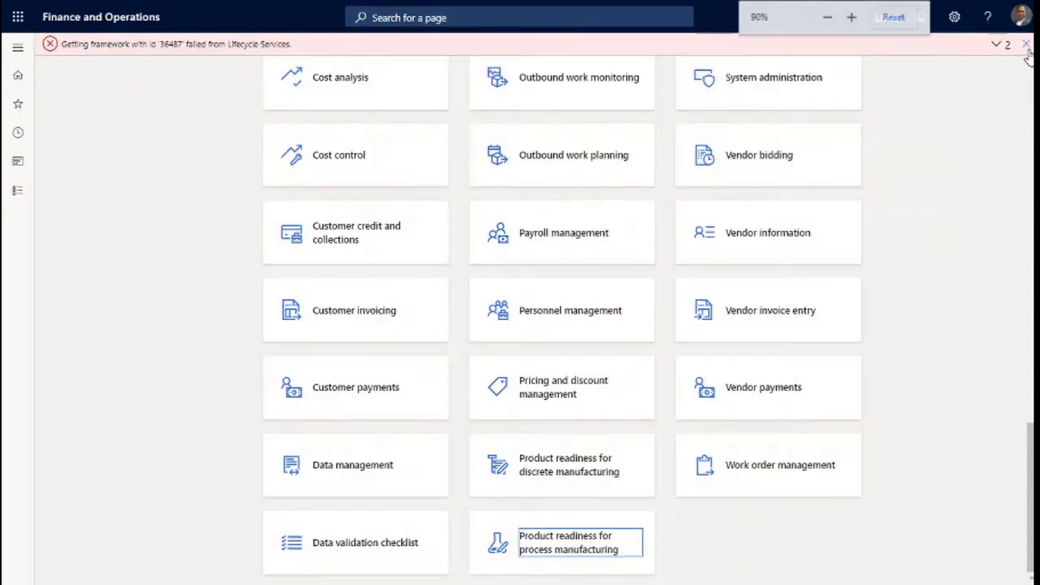
key("ctrl+minus")
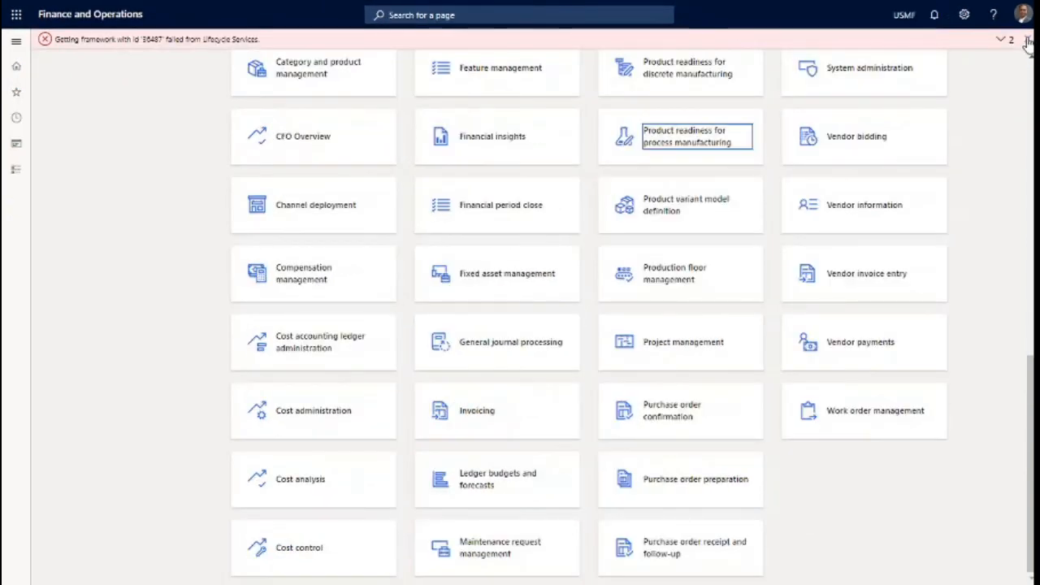
left_click(1027, 39)
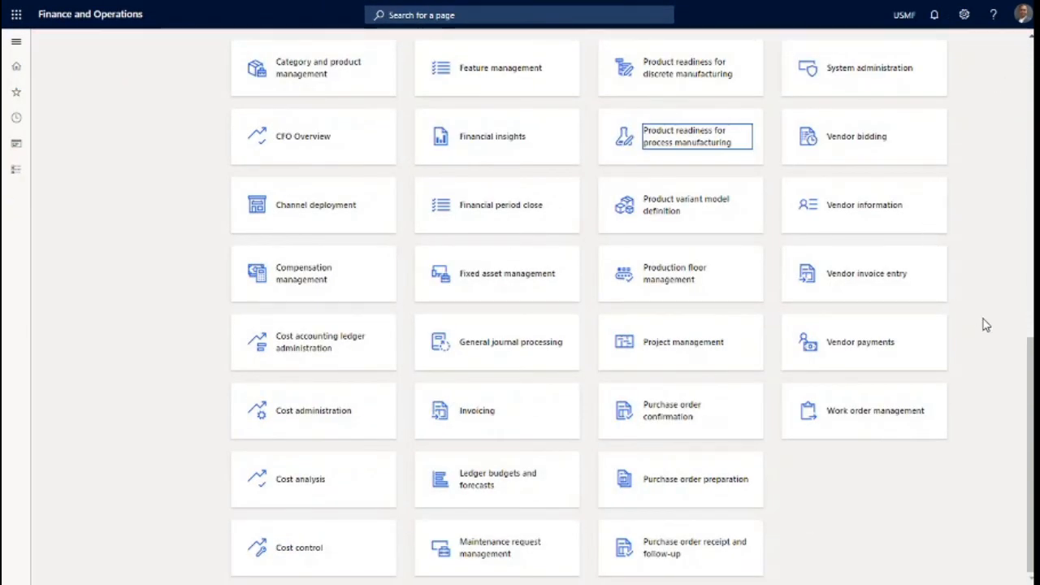
Collapse the dashboard's Getting started section and look through the workspace tiles
scroll(985, 325, "up", 8)
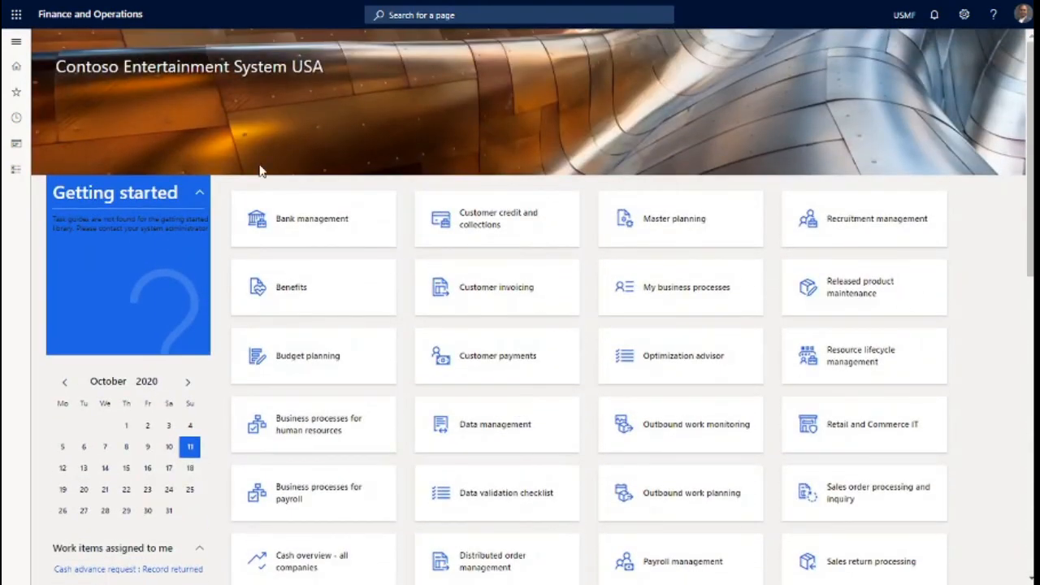
left_click(200, 193)
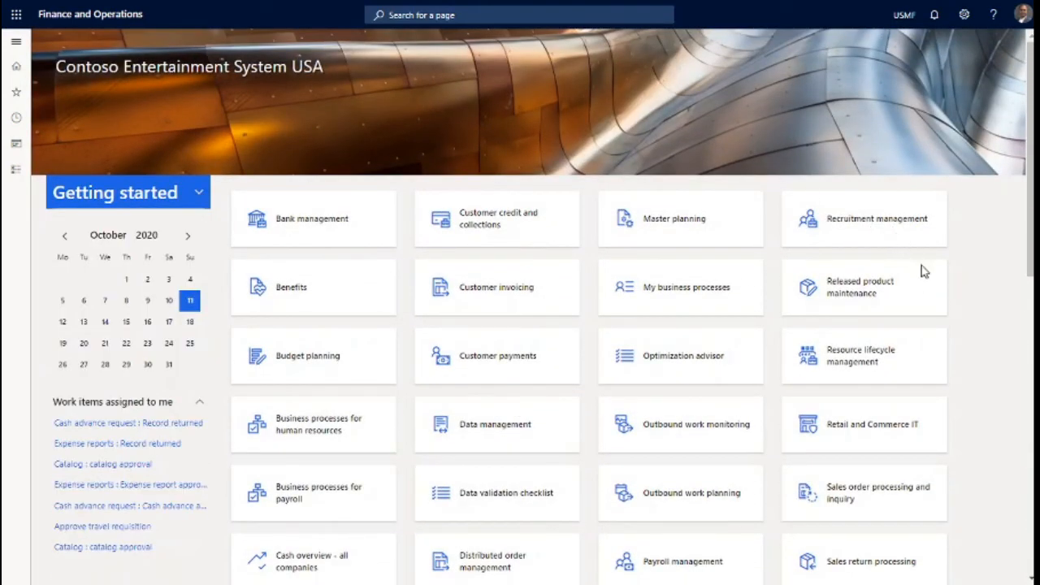
scroll(974, 323, "down", 2)
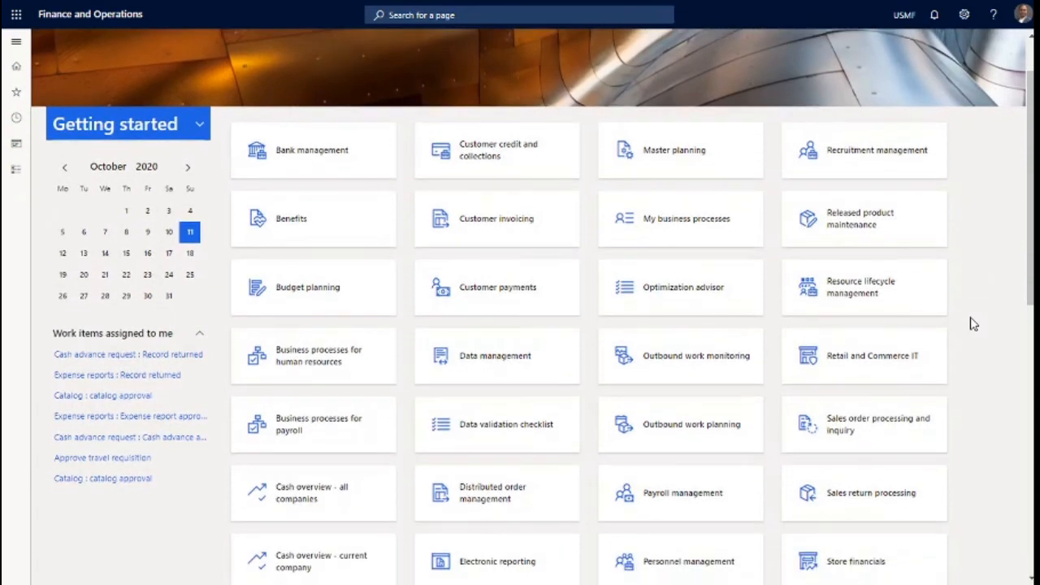
key("ctrl+plus")
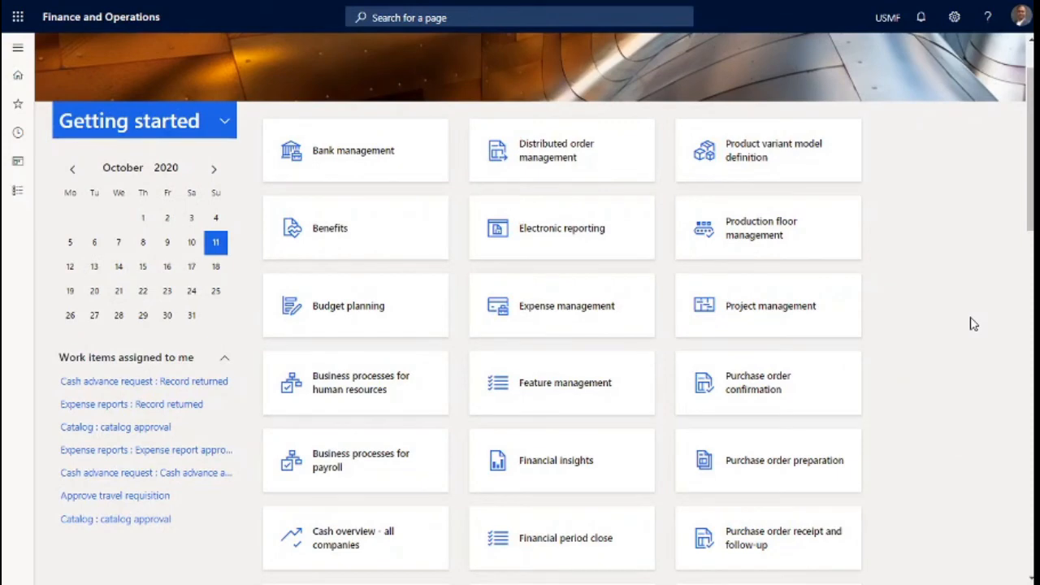
scroll(974, 324, "down", 1)
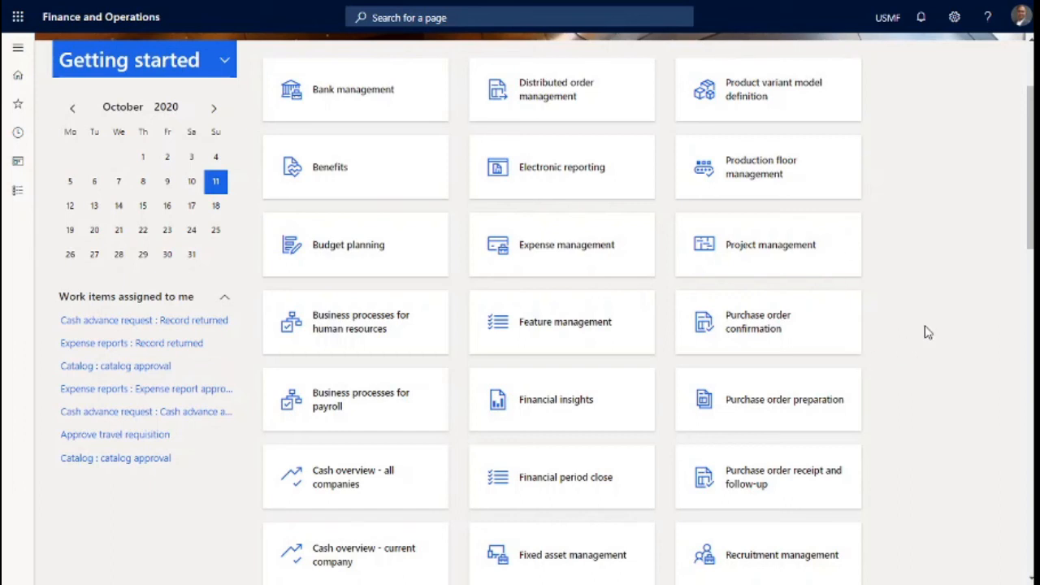
scroll(929, 333, "down", 5)
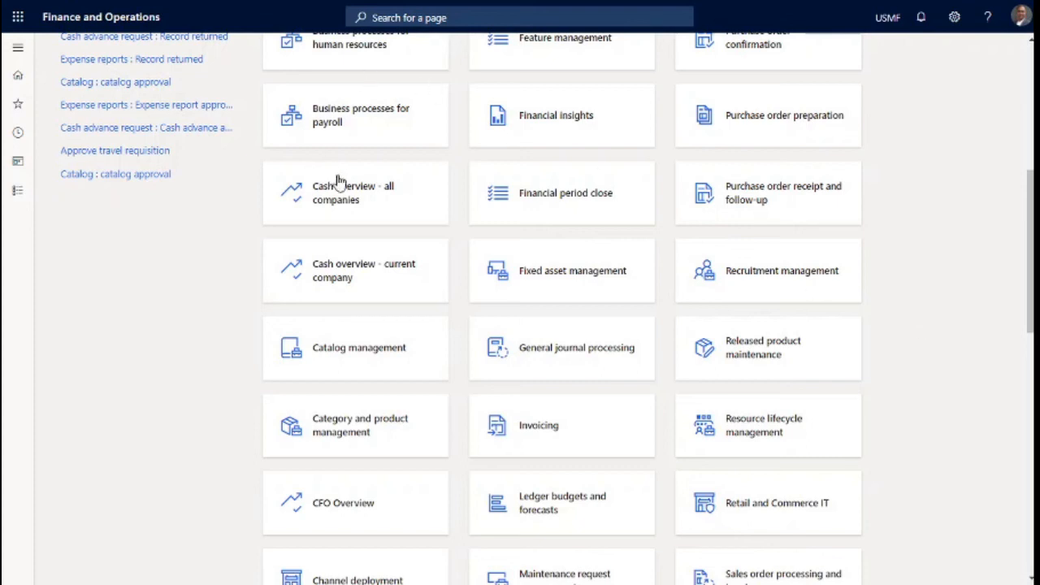
Look through the list of available companies in the company selector and close it without switching from USMF
left_click(899, 20)
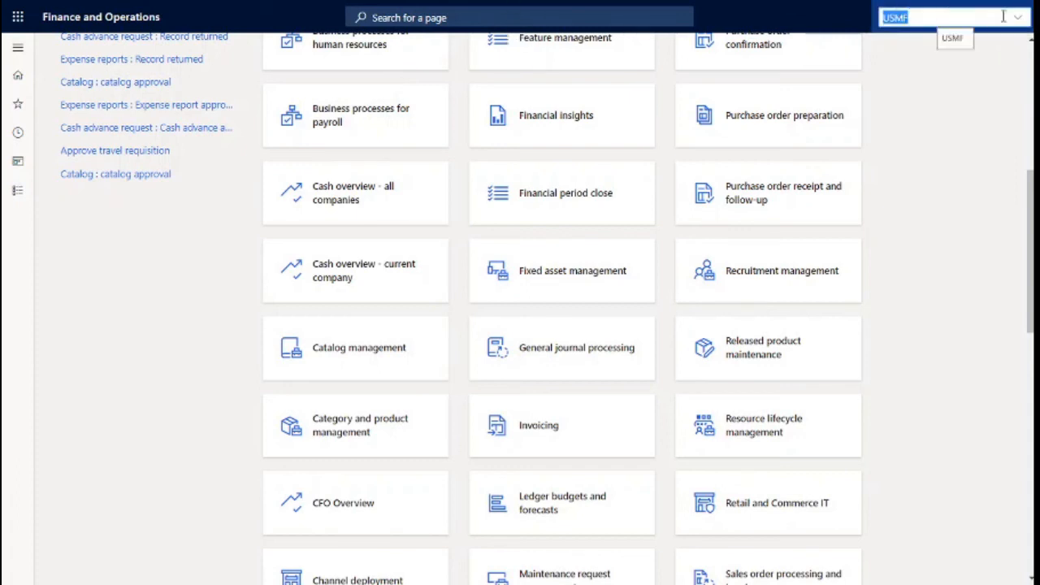
left_click(1016, 21)
left_click(1016, 21)
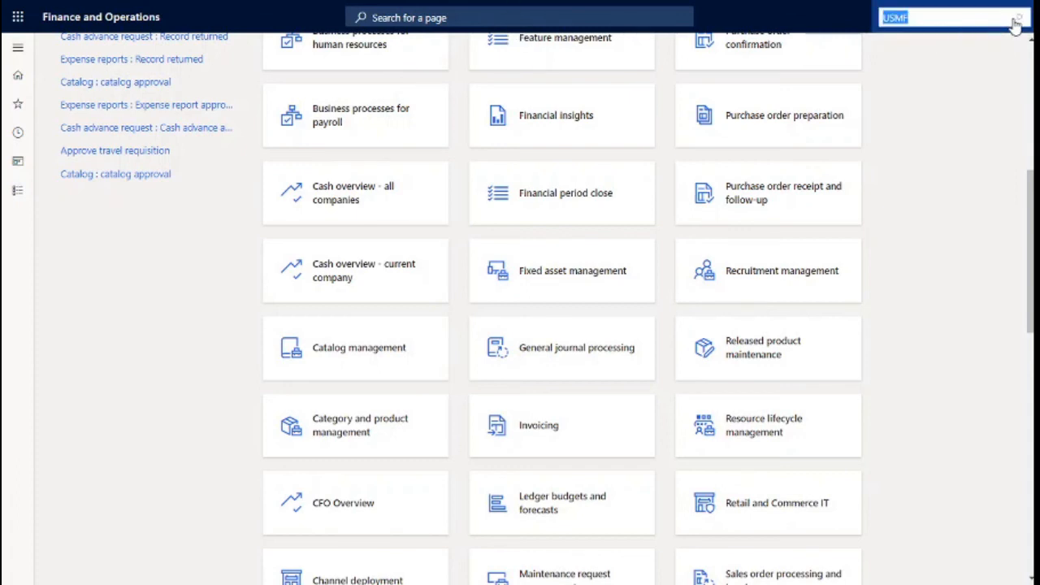
scroll(997, 119, "up", 5)
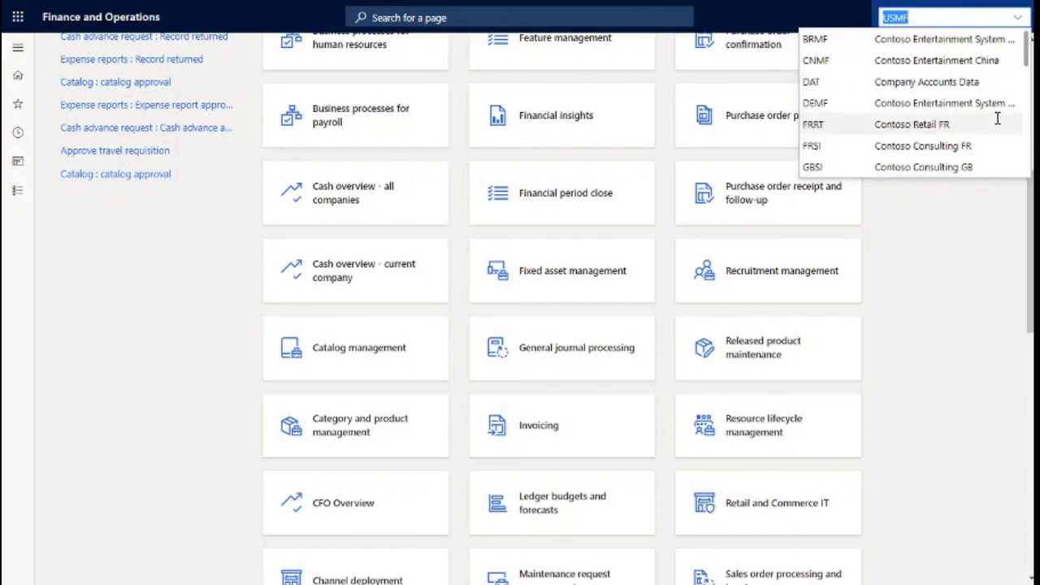
scroll(999, 117, "down", 6)
left_click(958, 298)
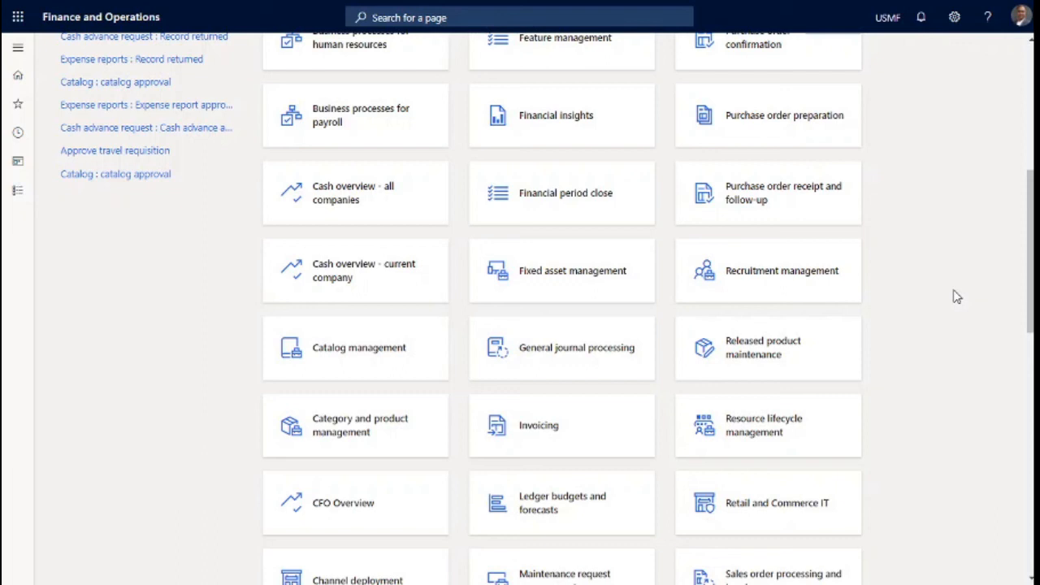
Examine the remaining workspace tiles through the end of the dashboard and return to its beginning
scroll(958, 298, "down", 2)
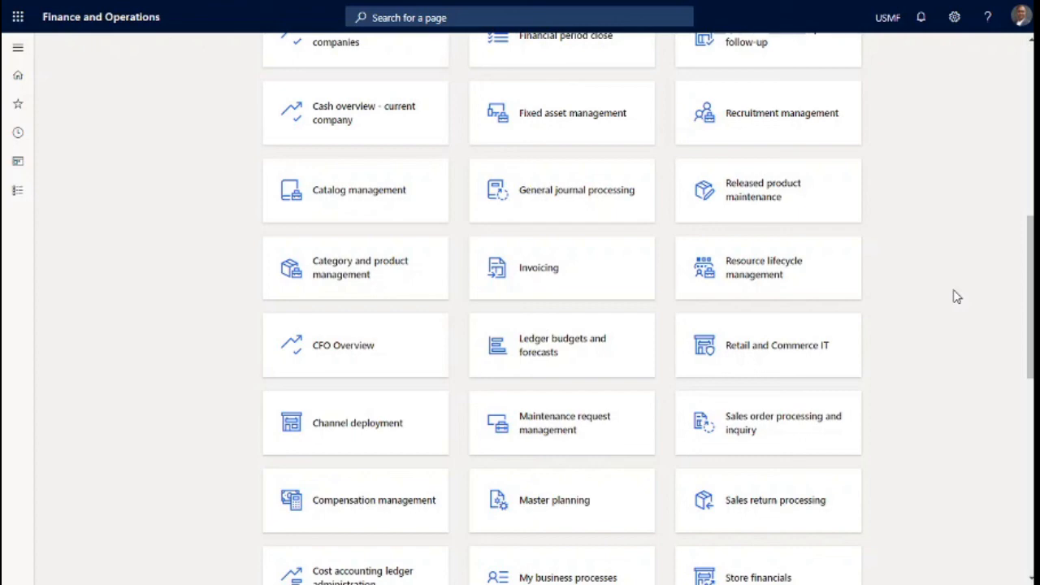
scroll(957, 297, "down", 4)
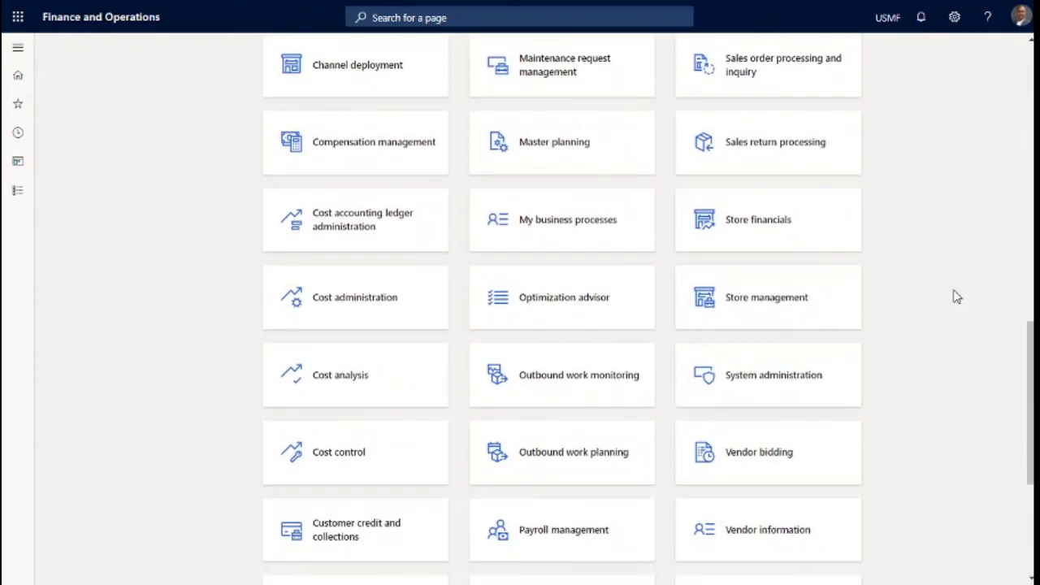
scroll(957, 298, "down", 1)
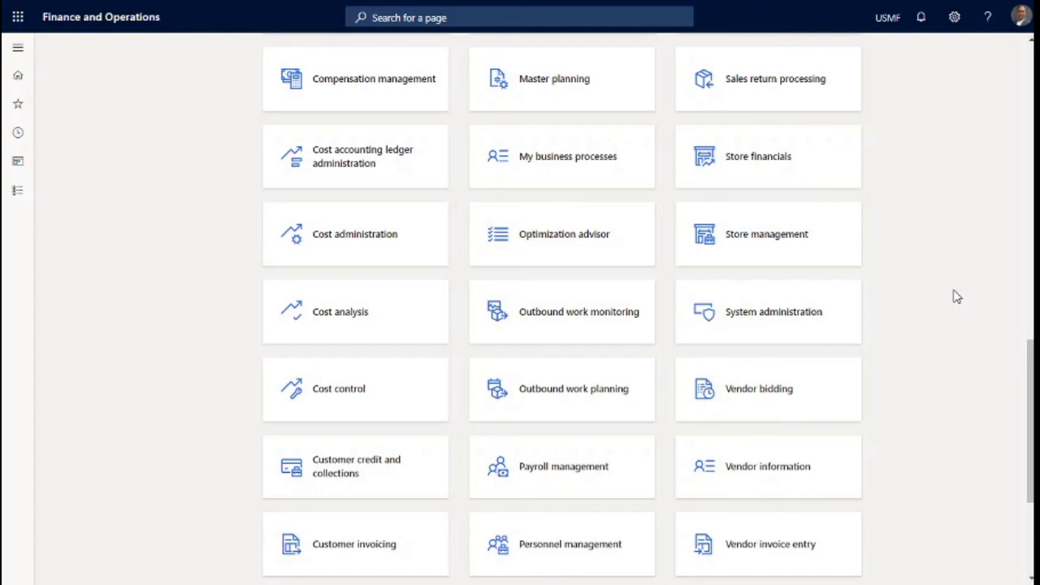
scroll(956, 298, "down", 3)
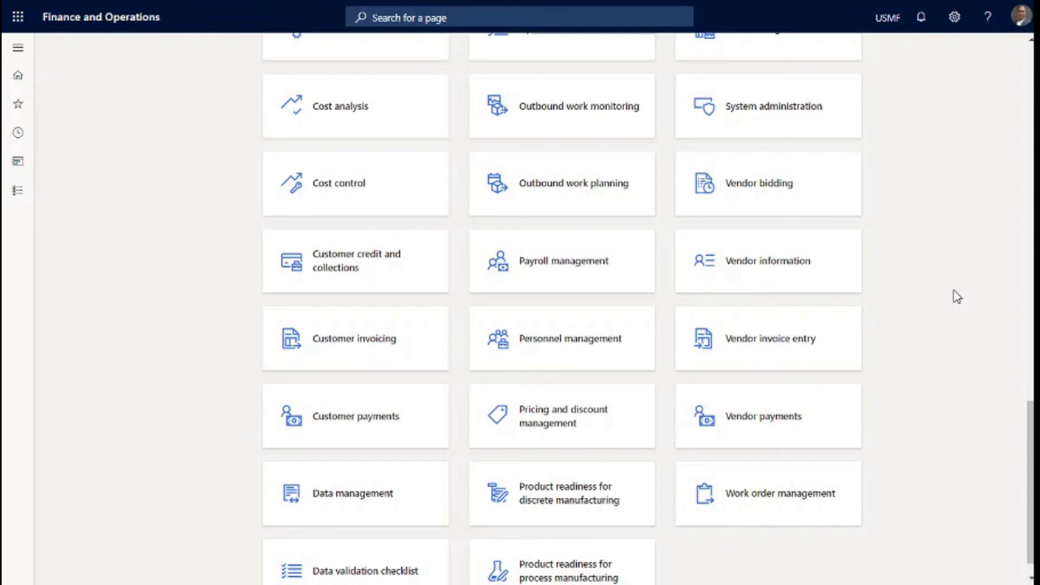
scroll(984, 226, "down", 2)
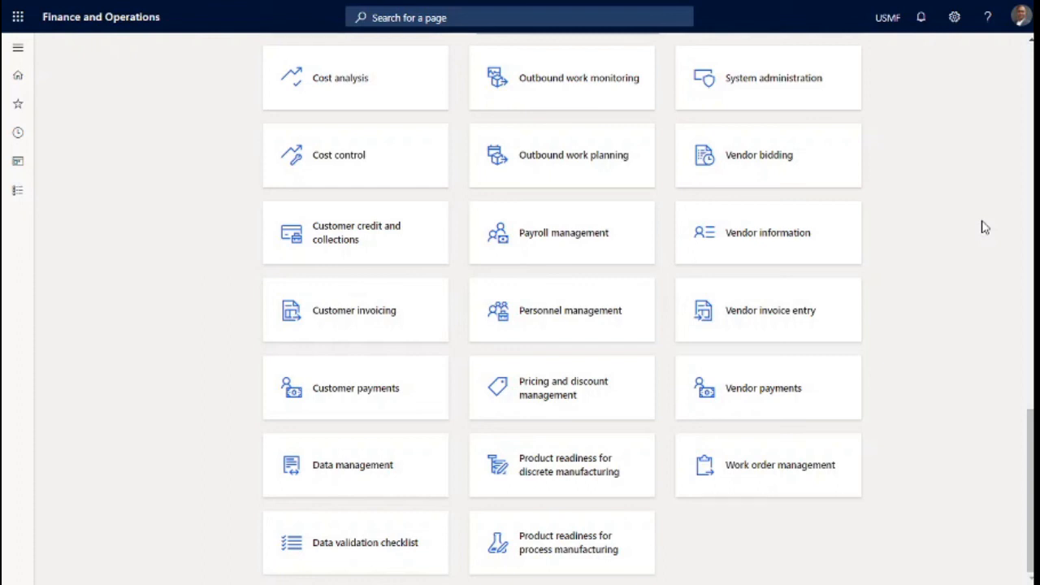
scroll(984, 226, "up", 10)
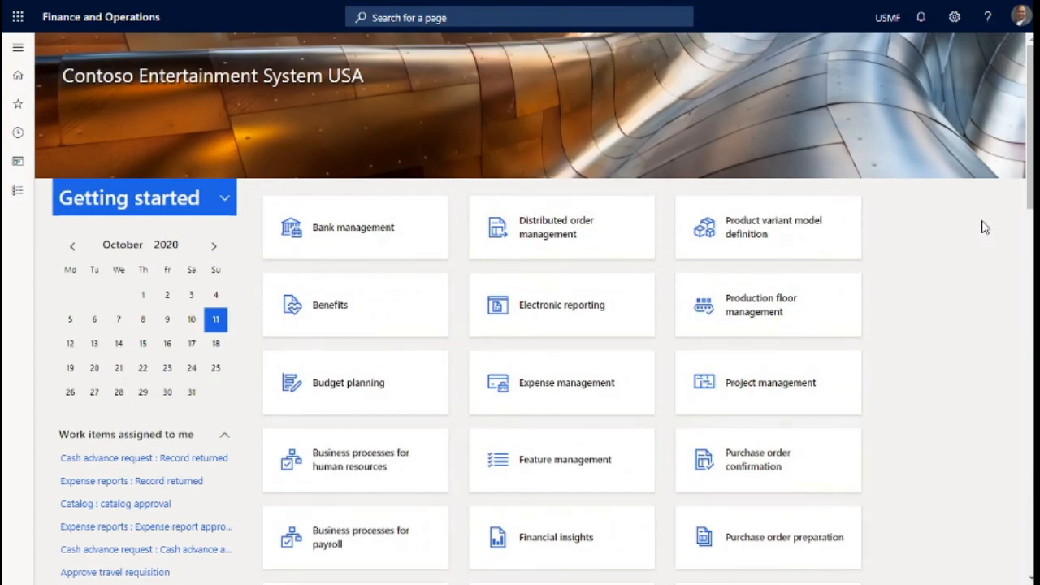
Open the Project management workspace and examine its summary tiles, active projects and the full set of links
left_click(764, 385)
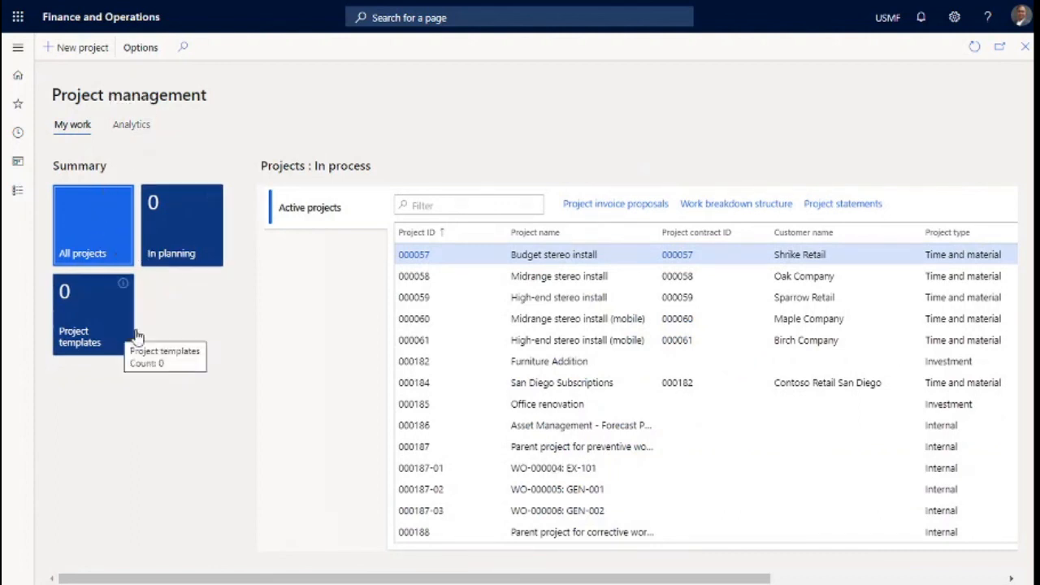
scroll(419, 321, "down", 2)
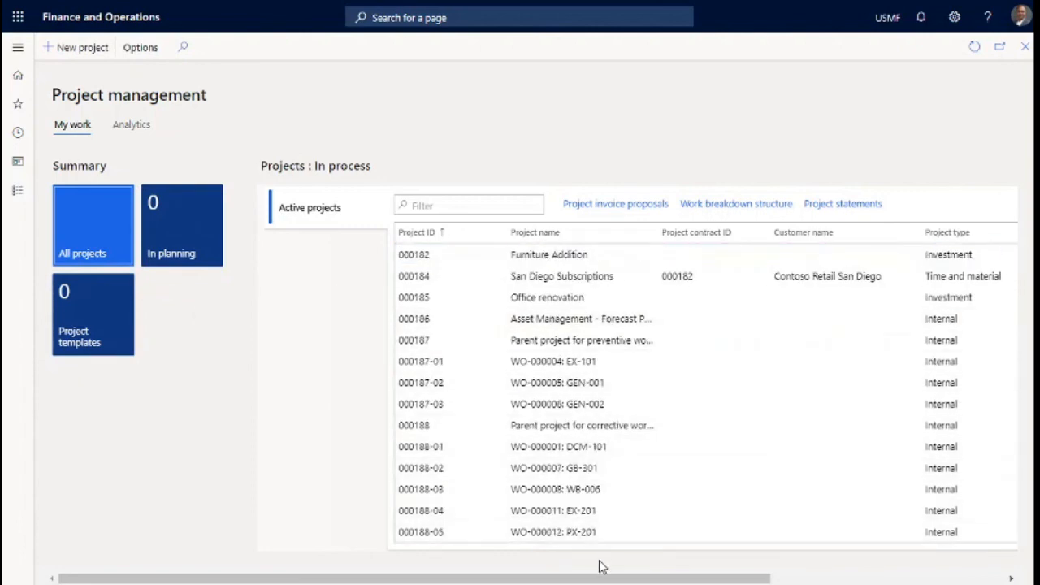
left_click_drag(603, 578, 924, 570)
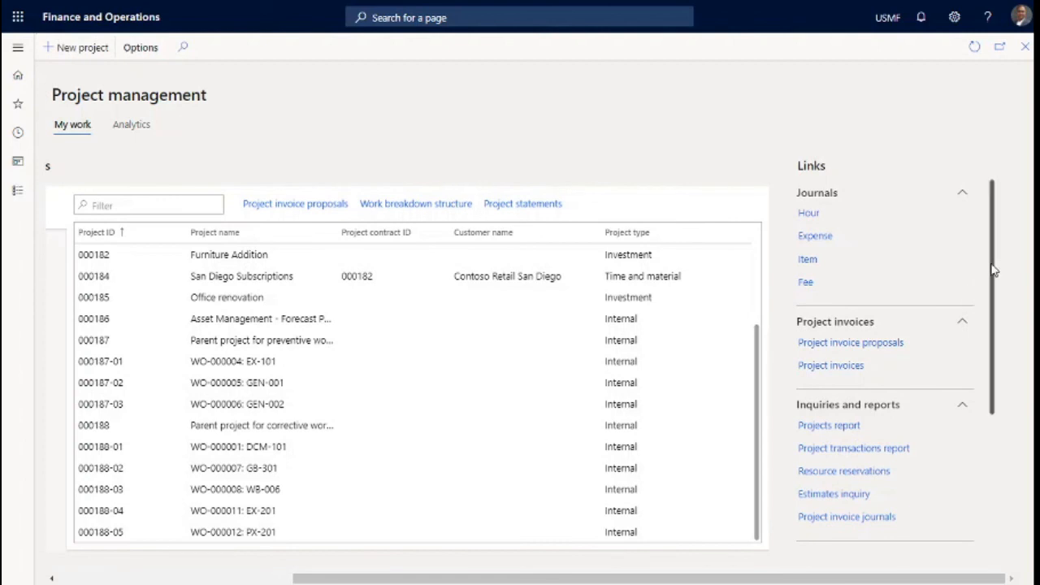
left_click_drag(994, 265, 1011, 409)
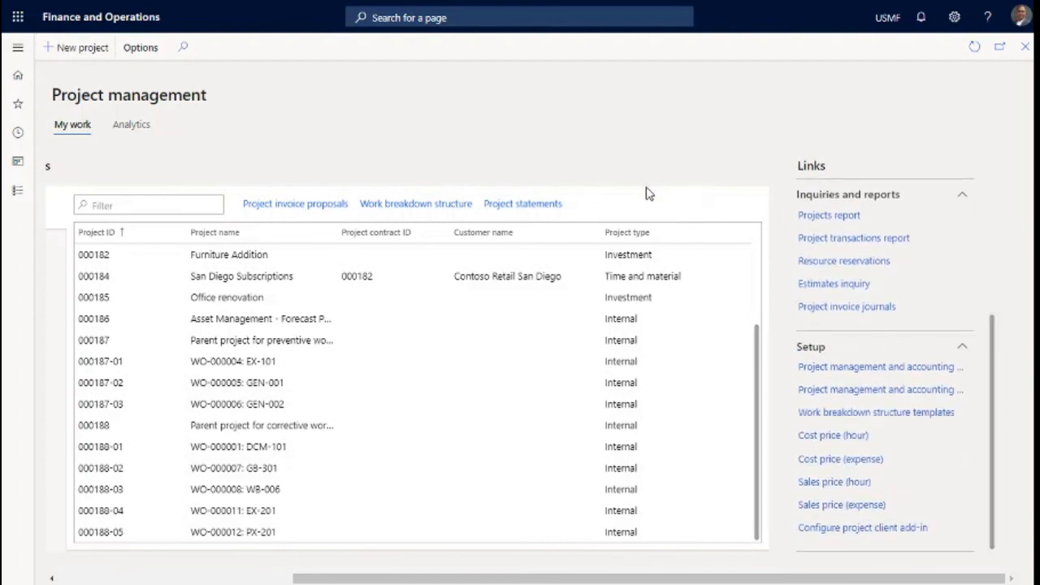
View the Project management workspace's Analytics page, return to My work, and close the workspace
left_click(131, 127)
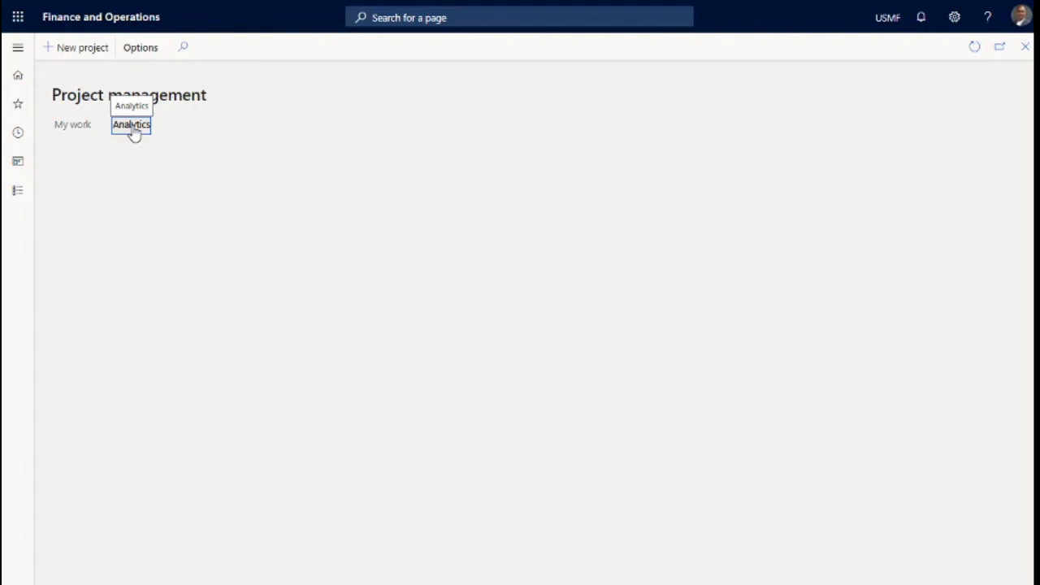
left_click(74, 128)
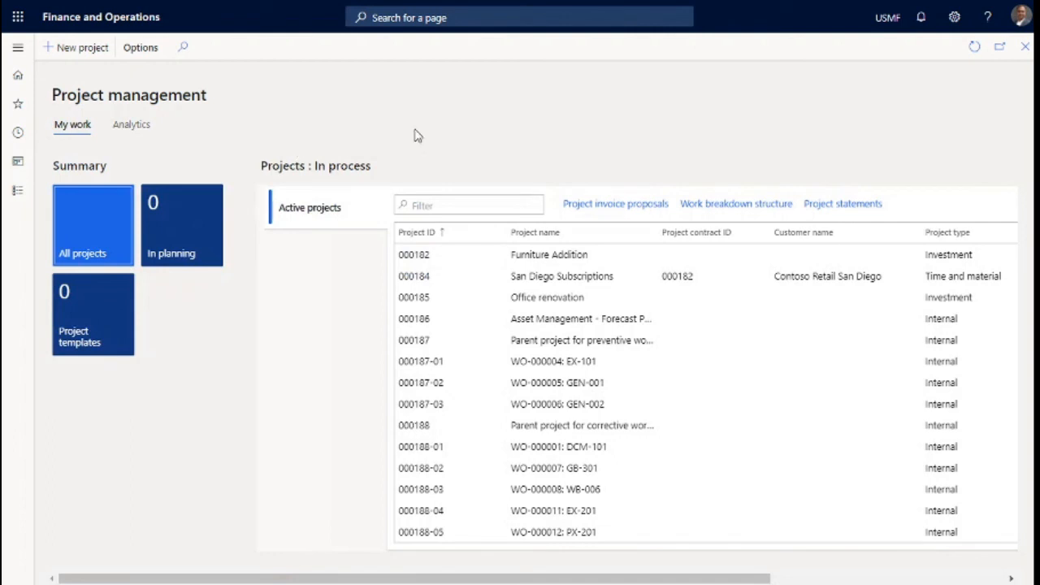
left_click(1025, 47)
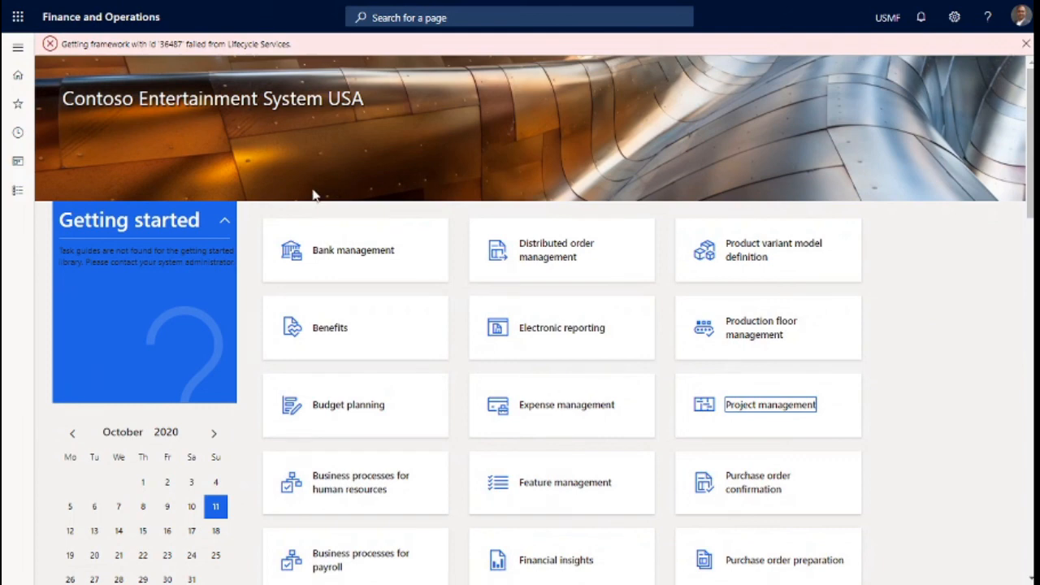
Collapse the dashboard's Getting started section again and dismiss the Lifecycle Services error notification
left_click(222, 225)
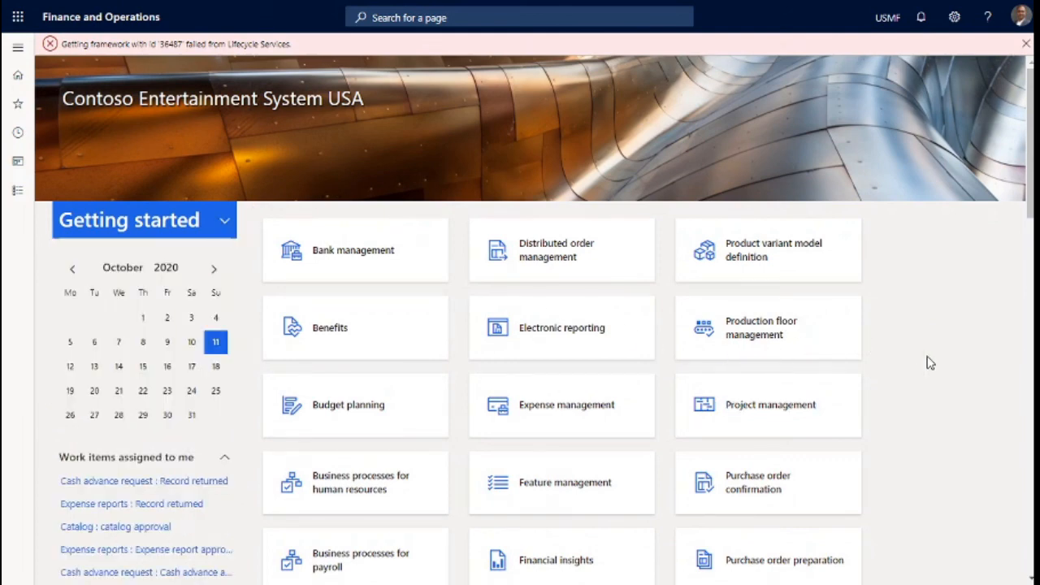
left_click(1026, 44)
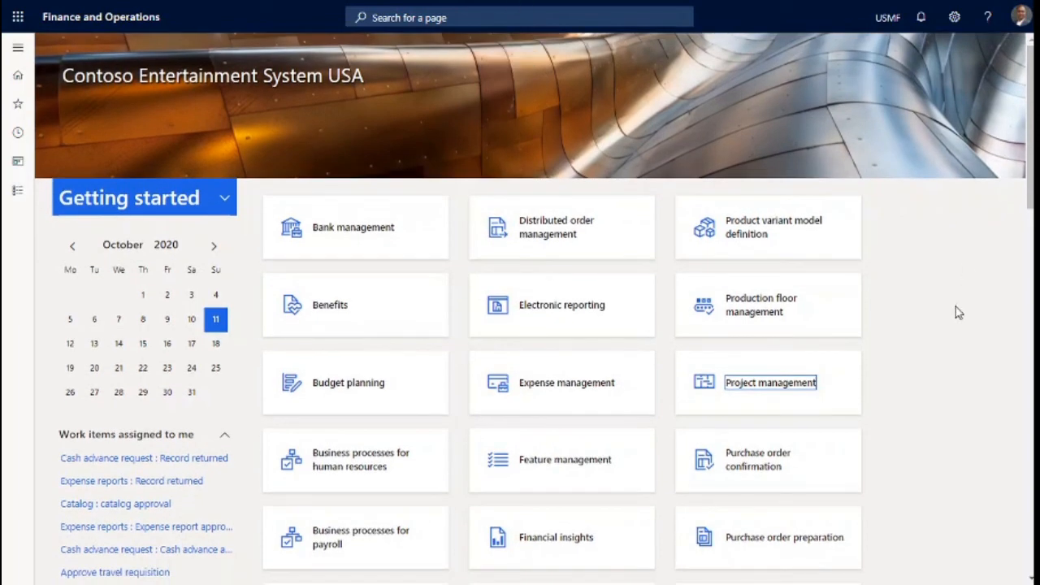